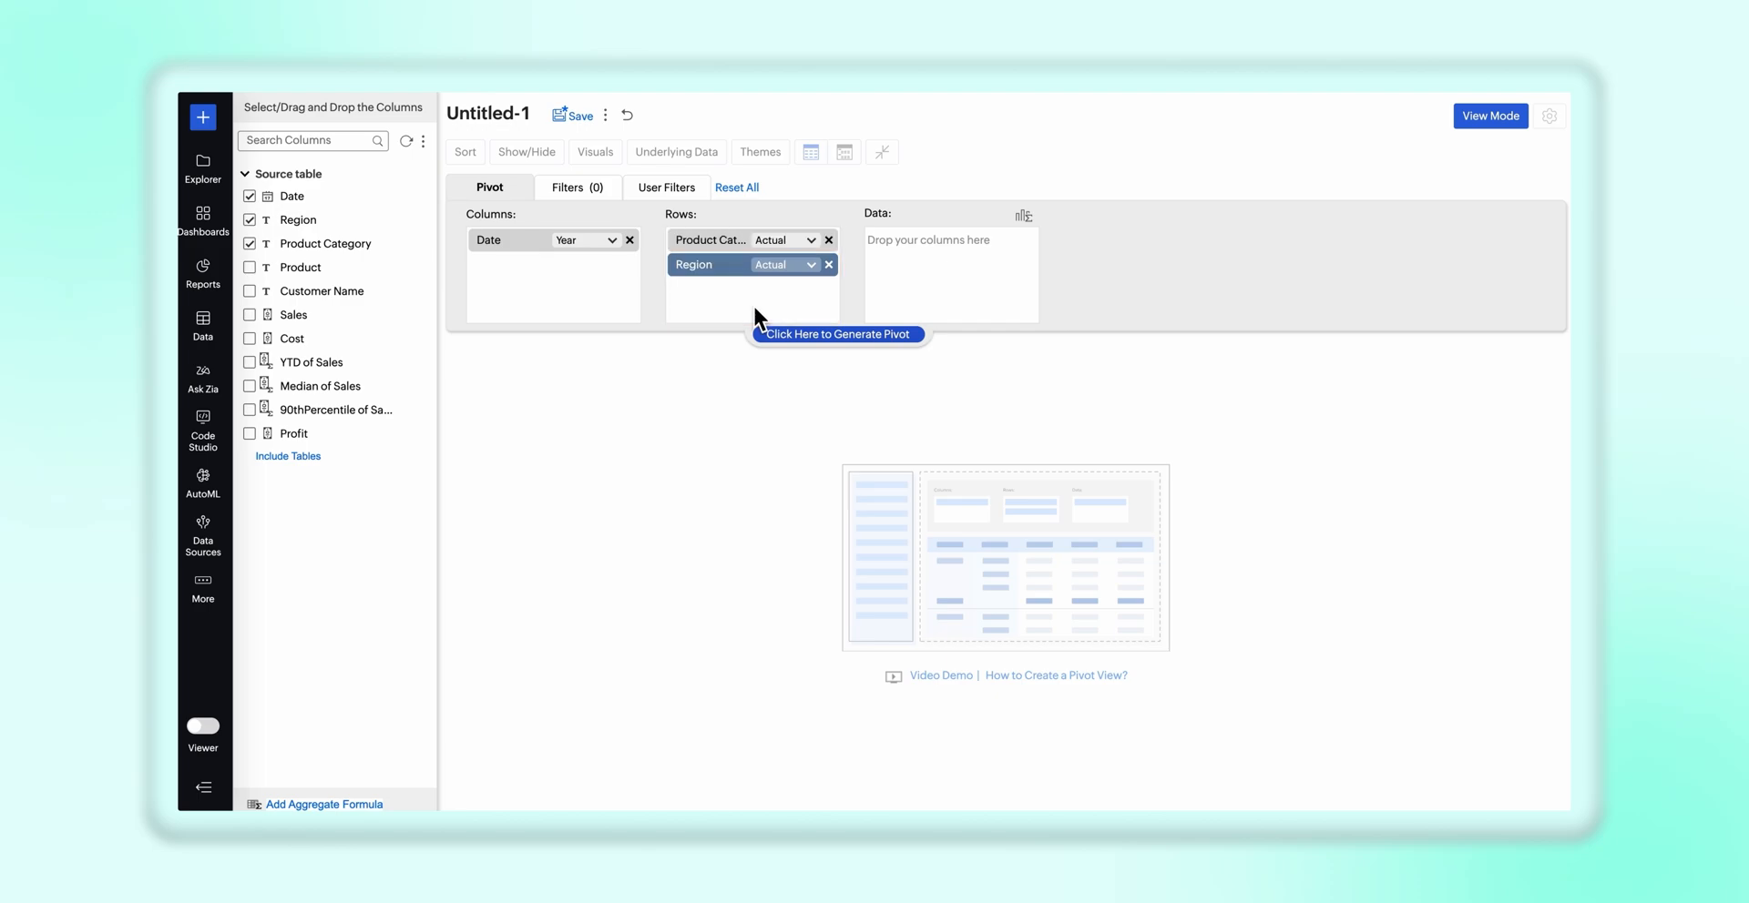
Add Sales and Cost as Sum data fields and generate the pivot
drag(332, 319, 974, 273)
drag(406, 340, 1022, 308)
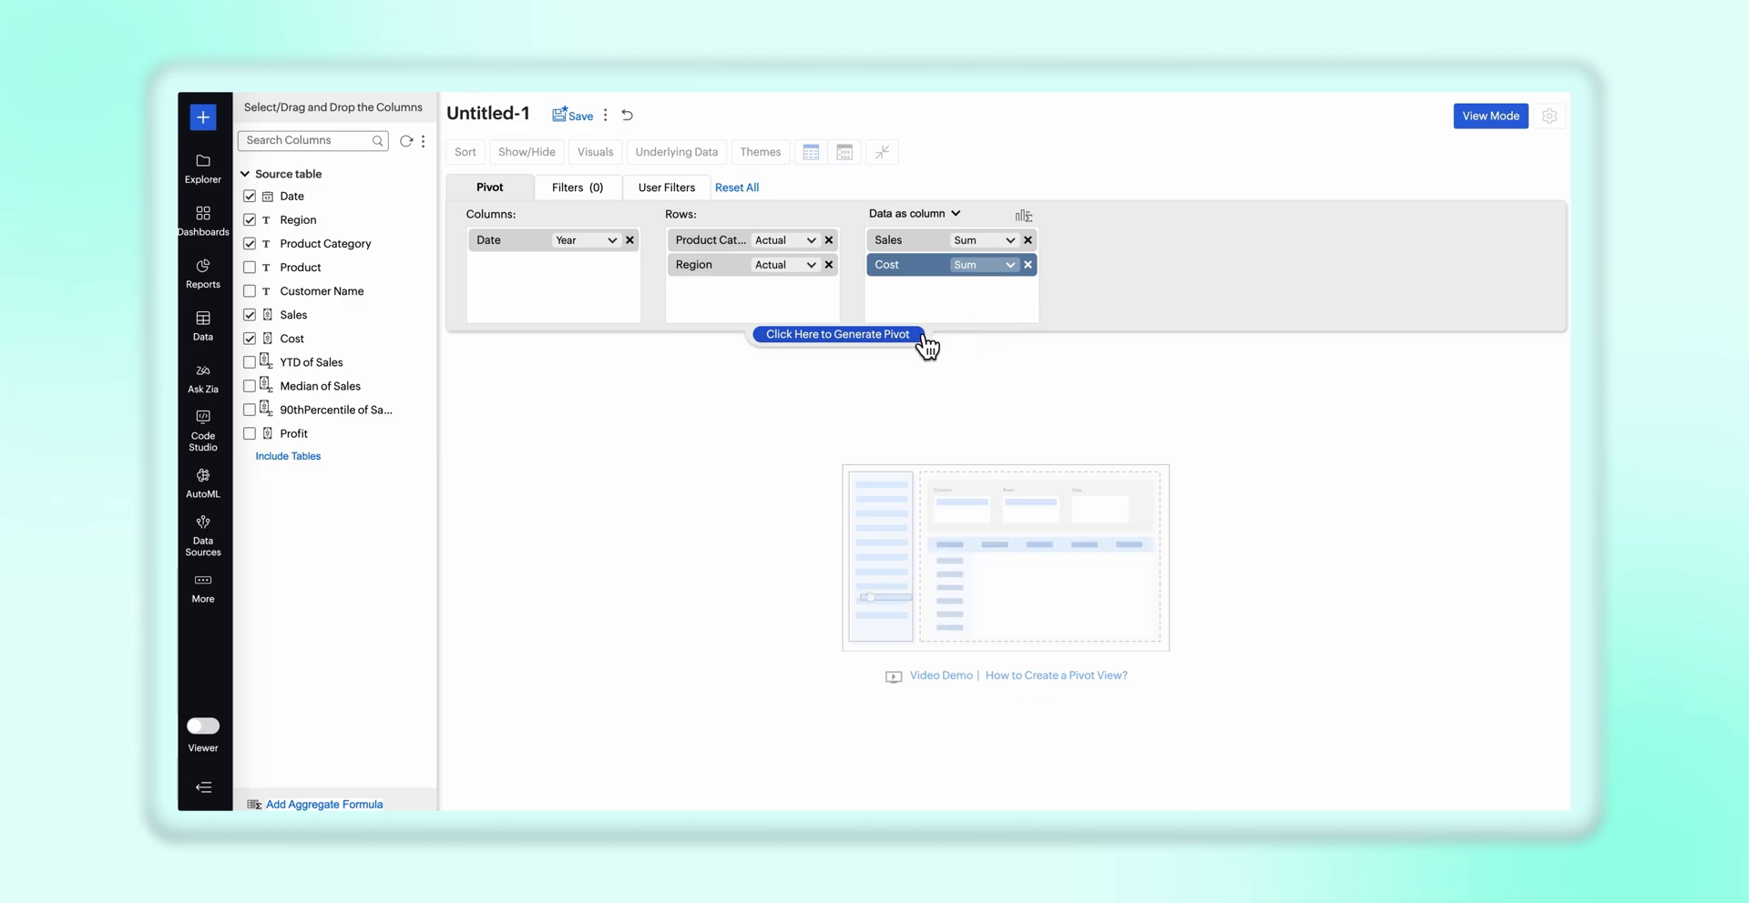
click(837, 334)
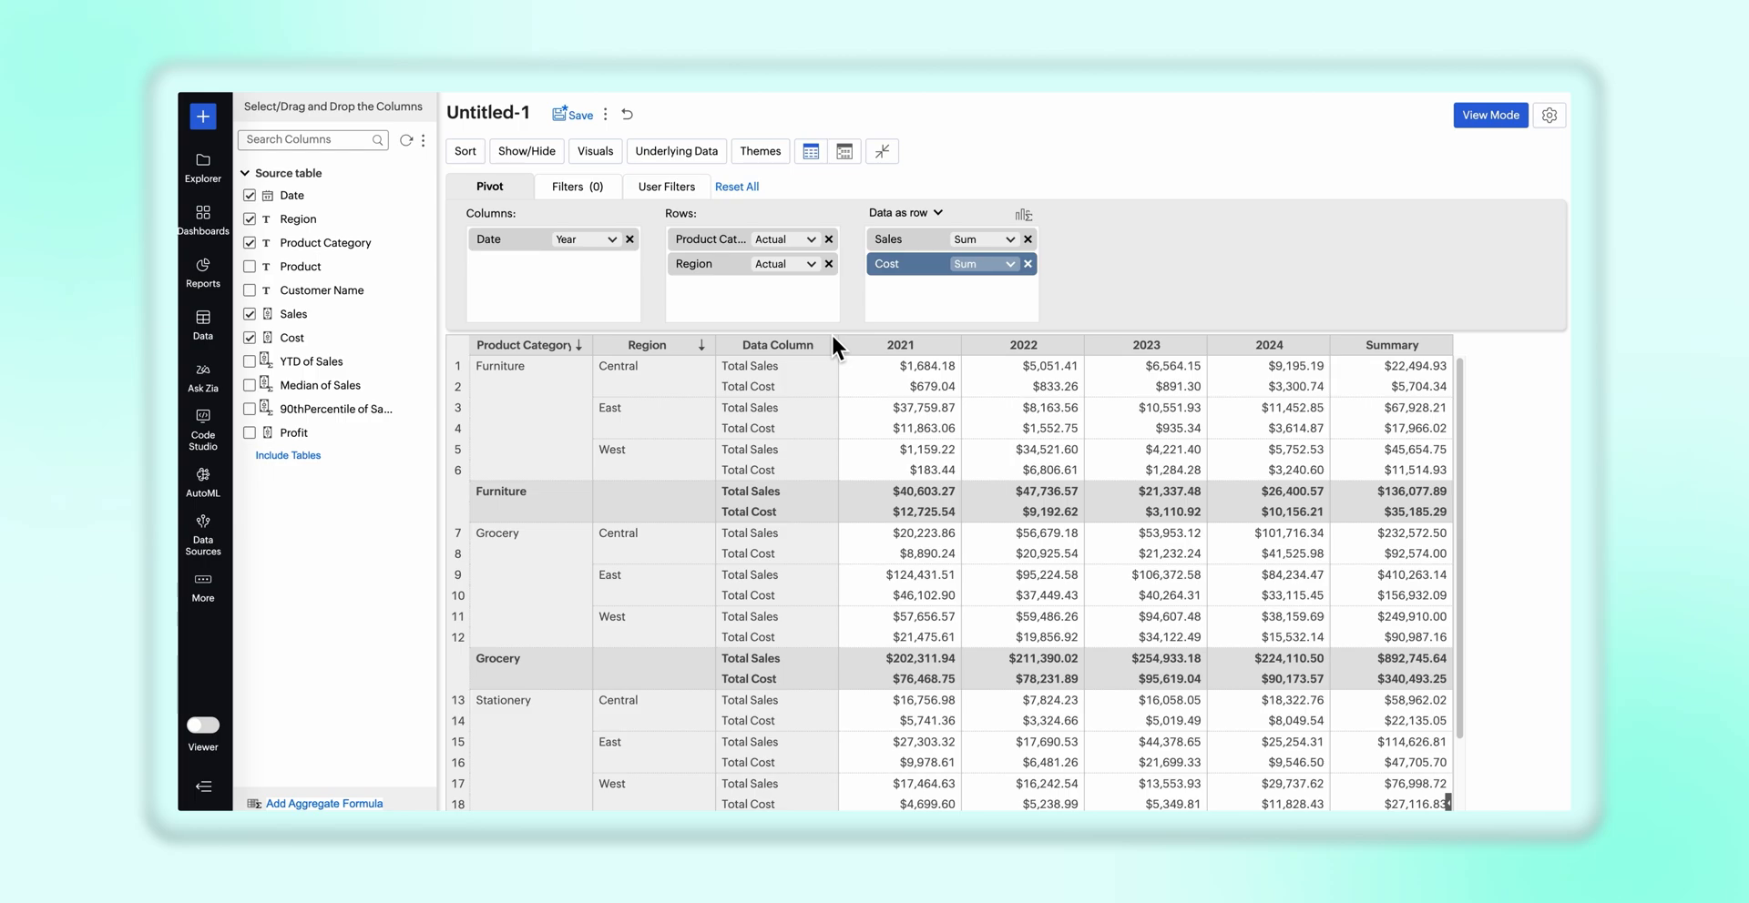
Change the pivot's visuals to Sparkline with Data and look over the table
scroll(887, 474, down, 2)
scroll(887, 473, up, 2)
click(612, 149)
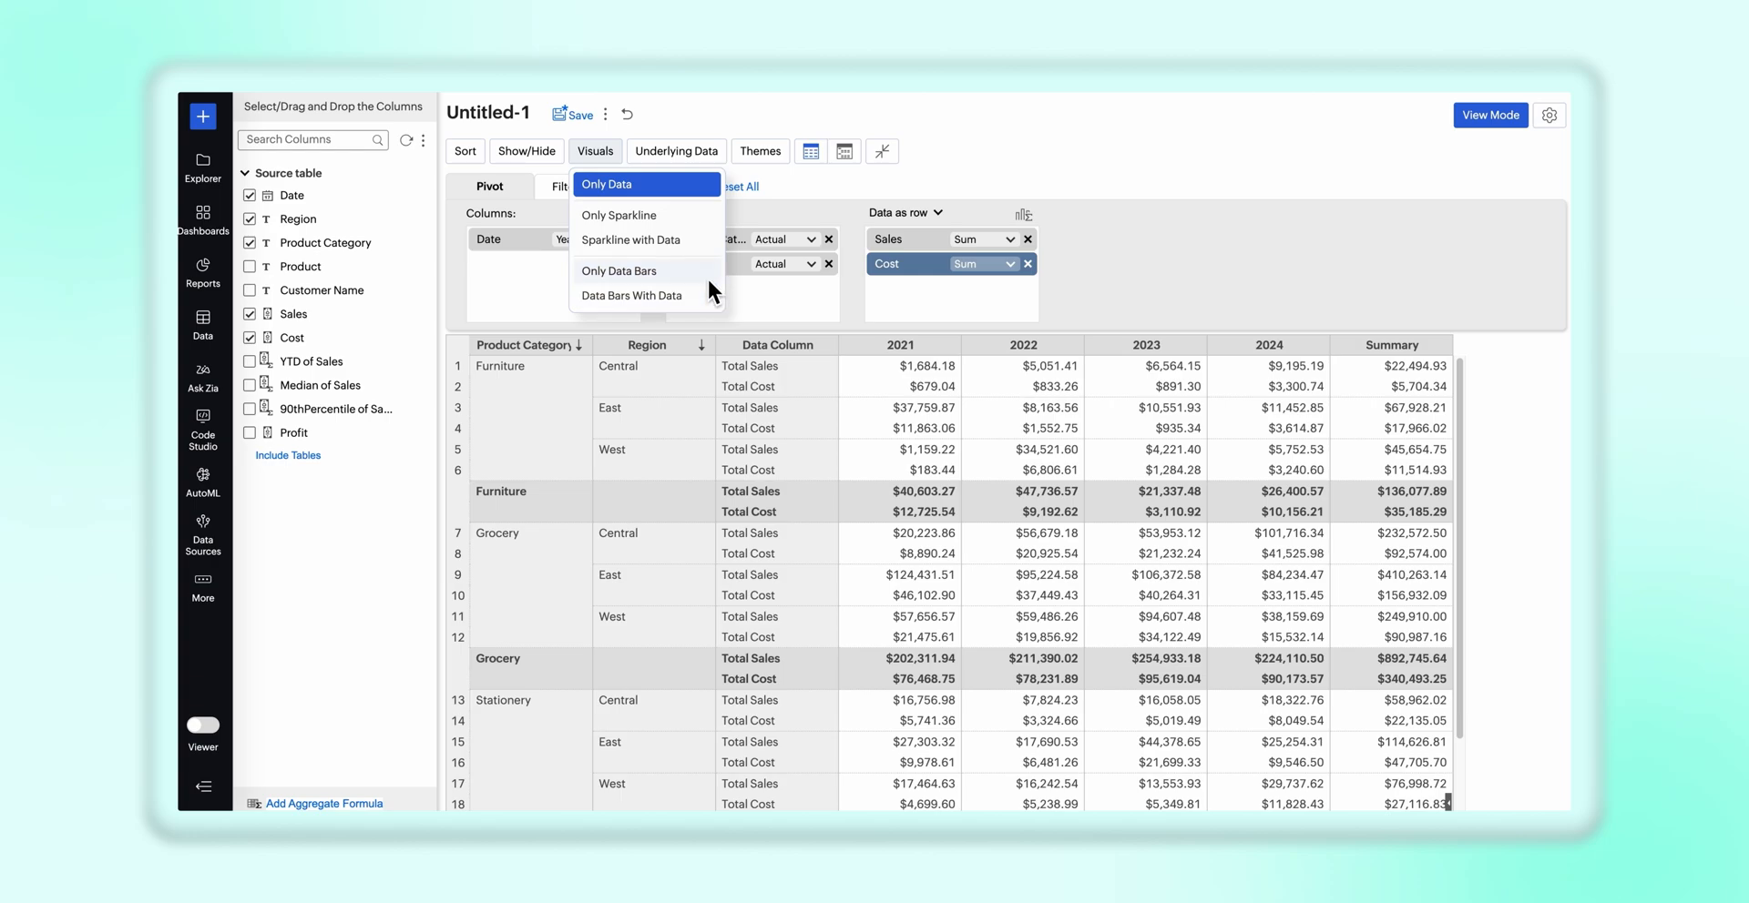
click(705, 240)
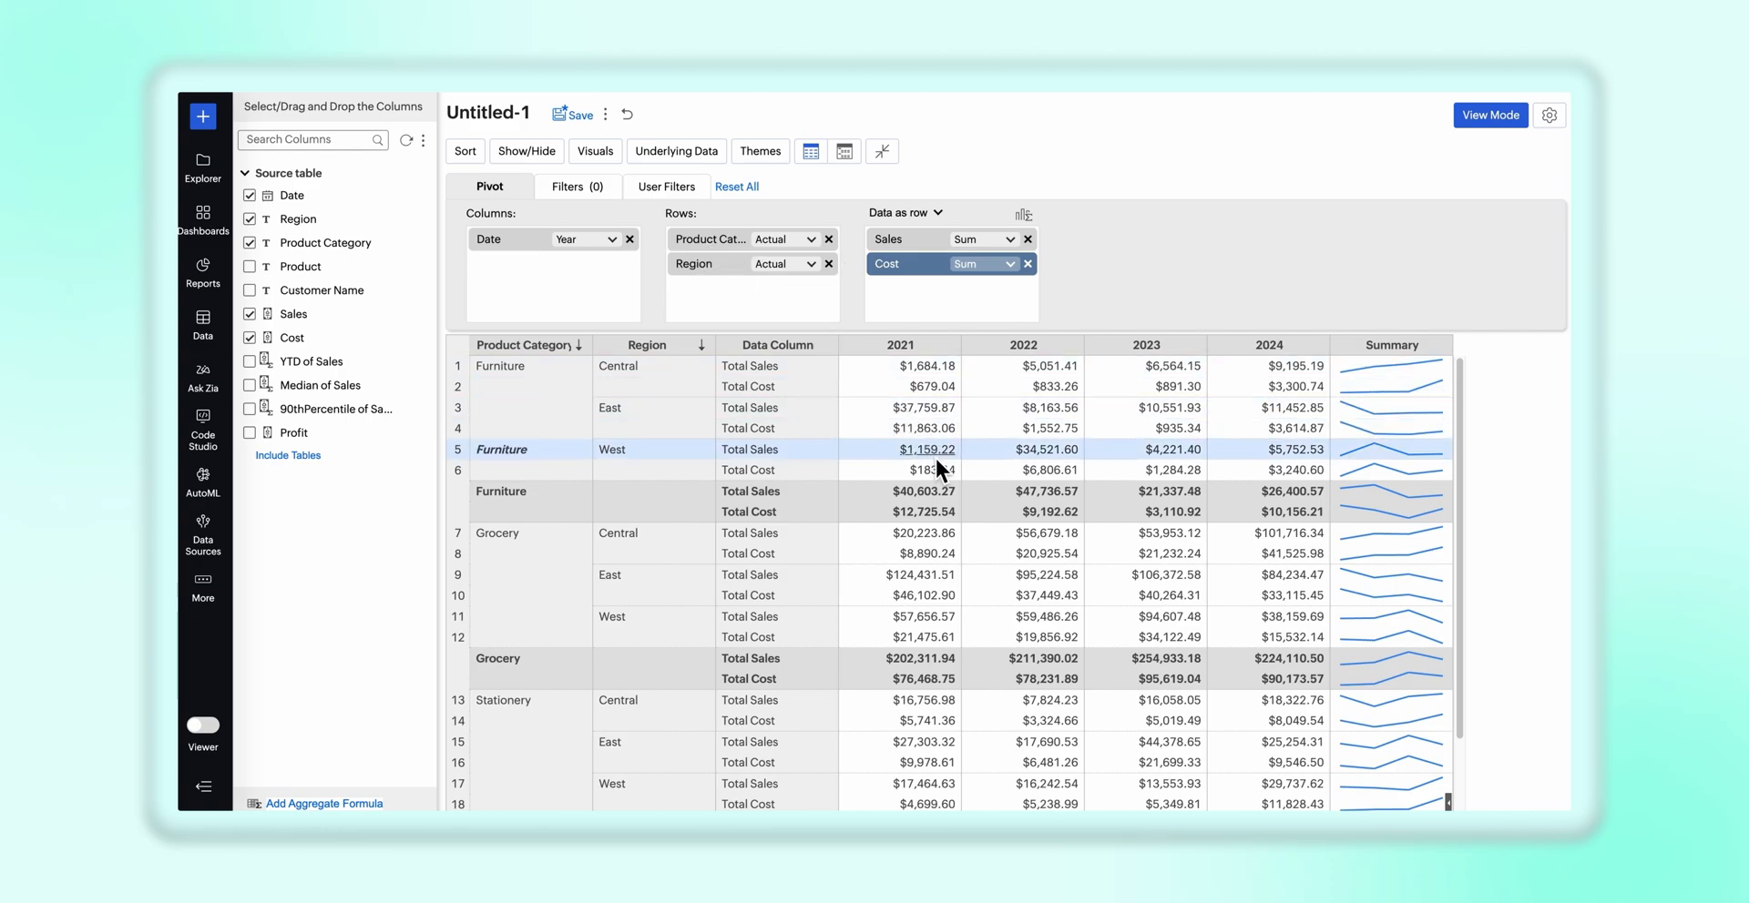
scroll(940, 472, down, 2)
scroll(947, 485, up, 3)
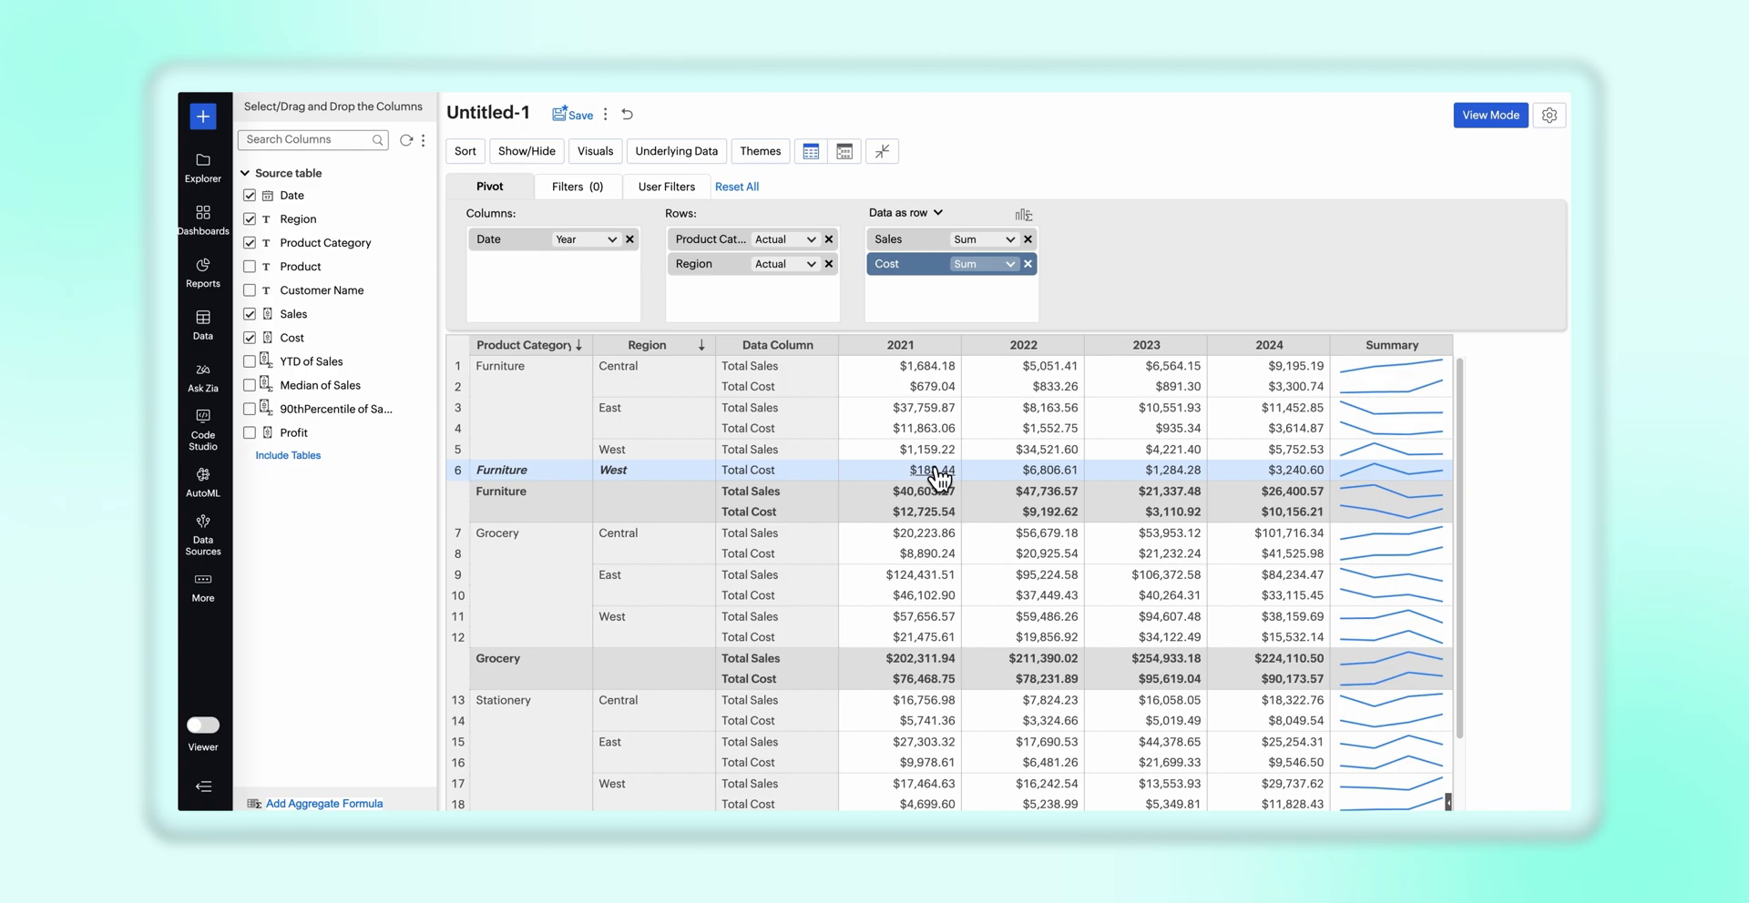
Set the sparkline colors to dark purple for Total Sales and teal for Total Cost, and apply the settings
click(1551, 118)
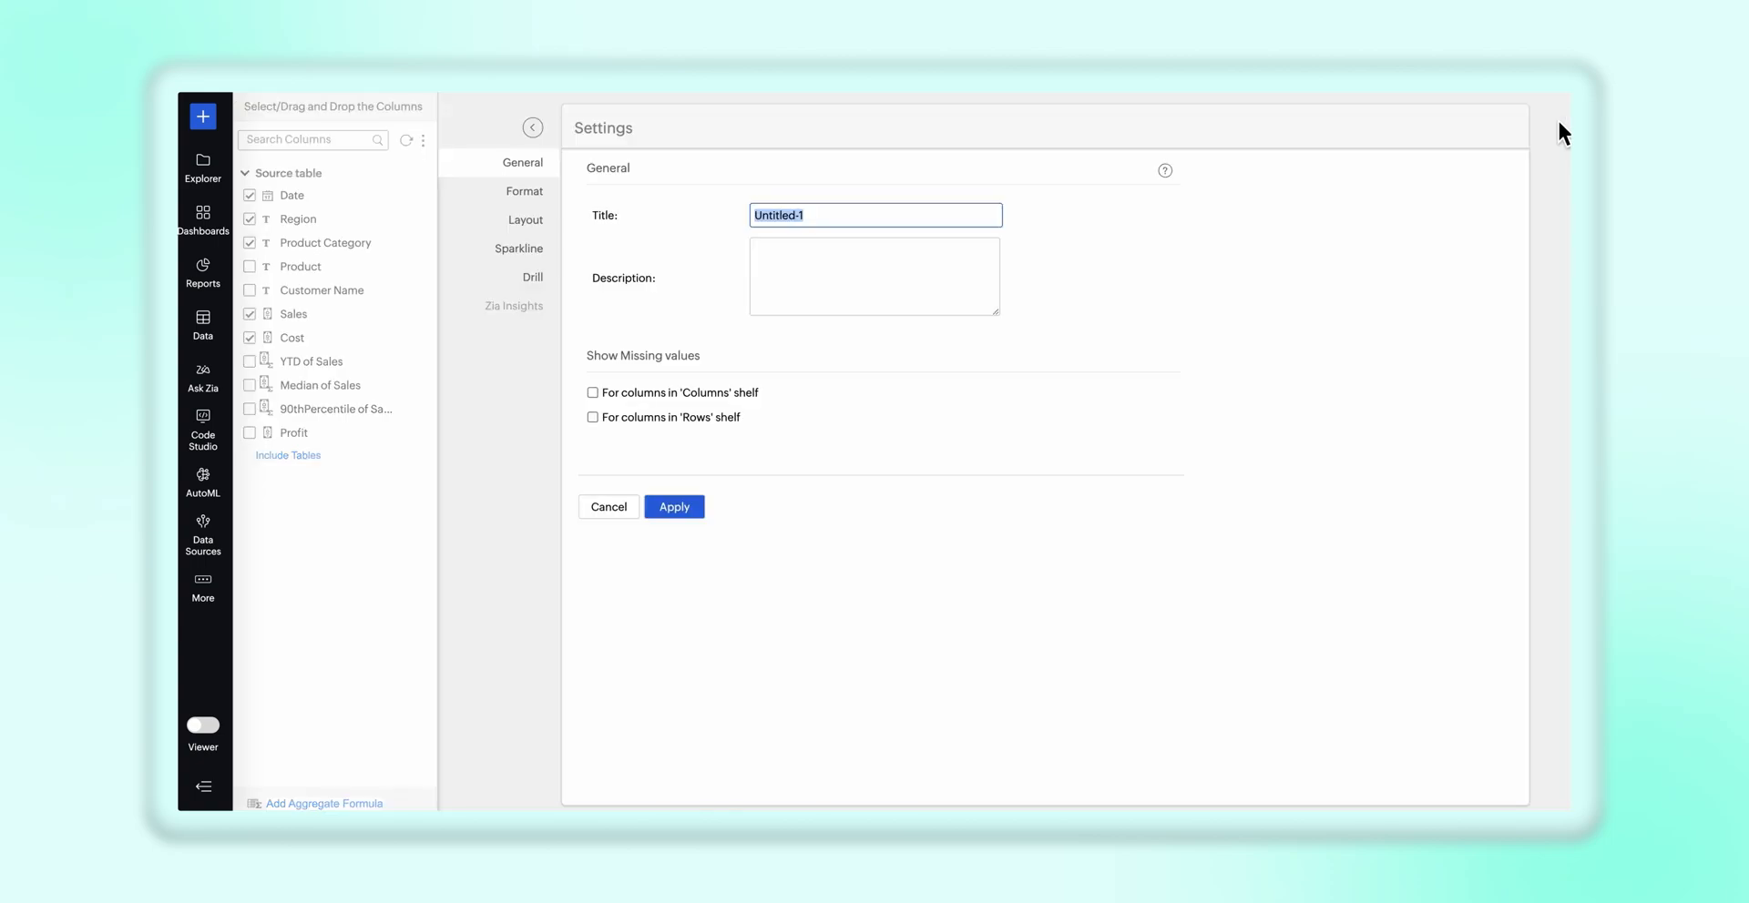
click(539, 262)
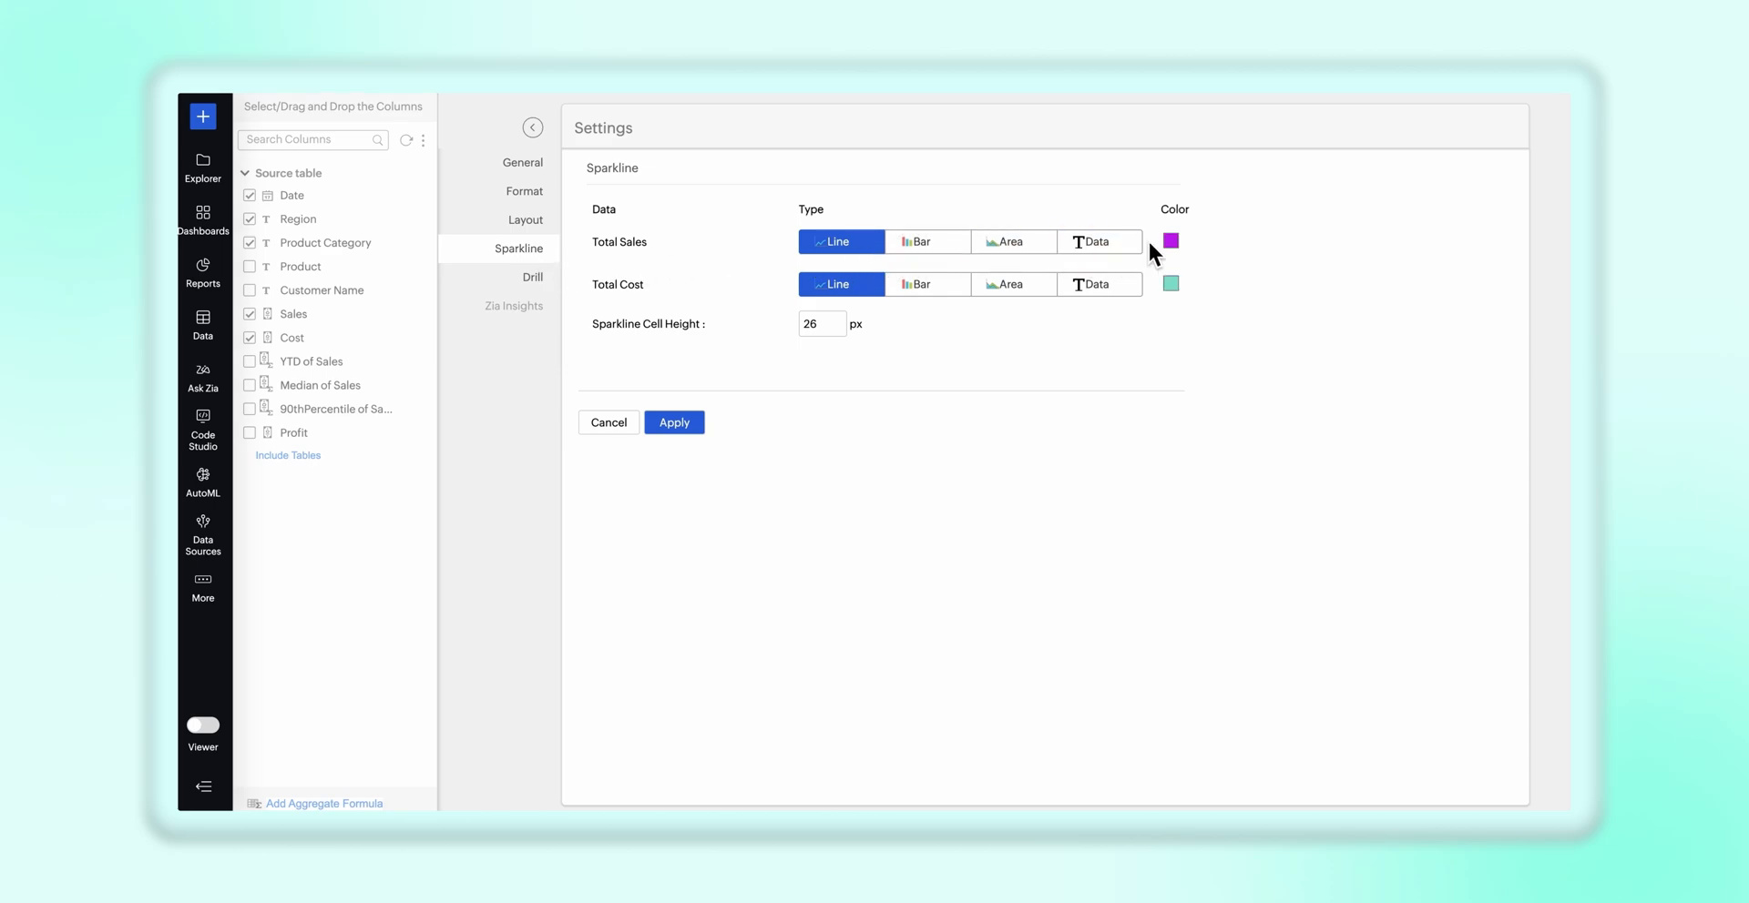
click(1172, 243)
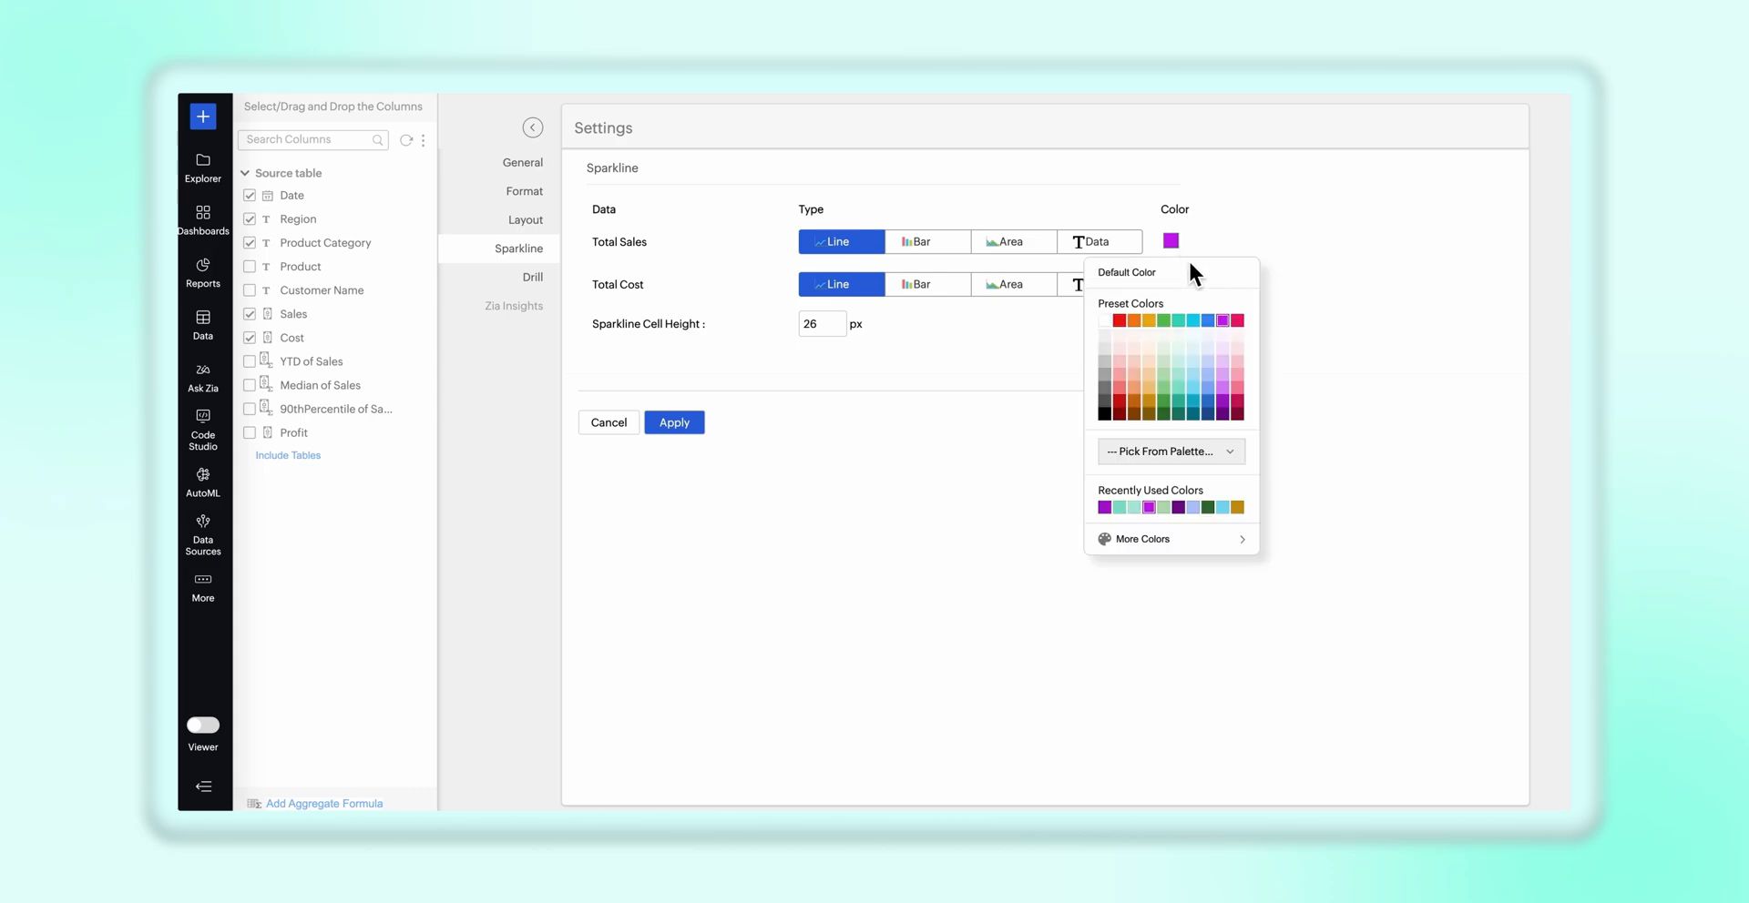
click(1227, 400)
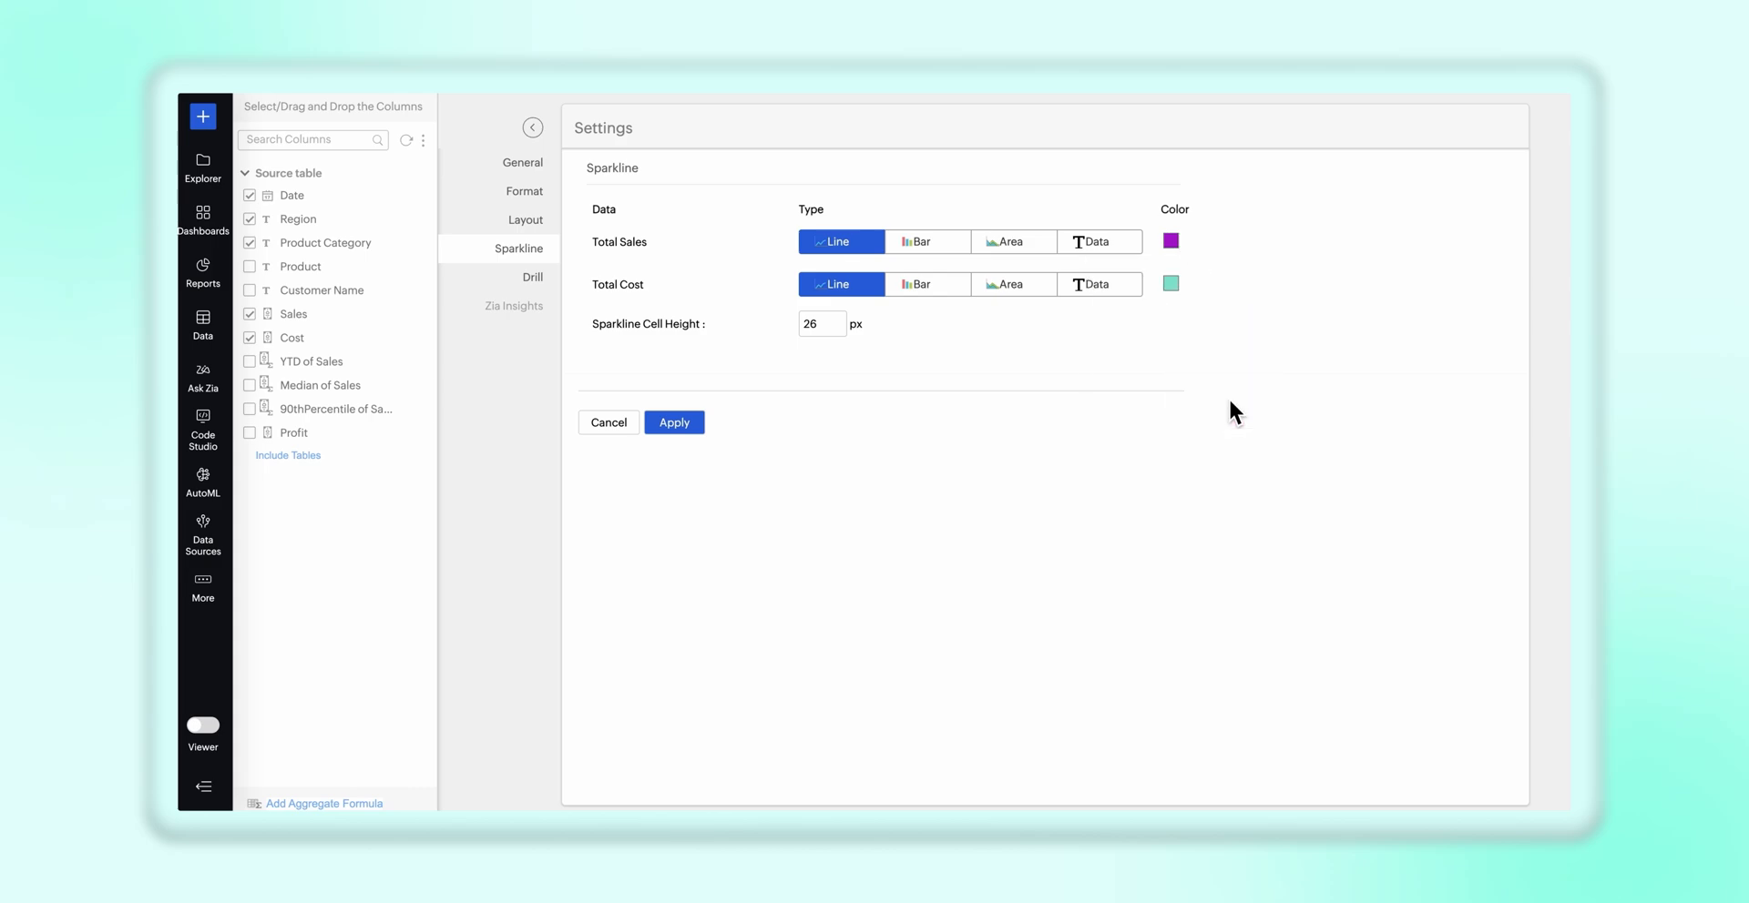
click(1172, 286)
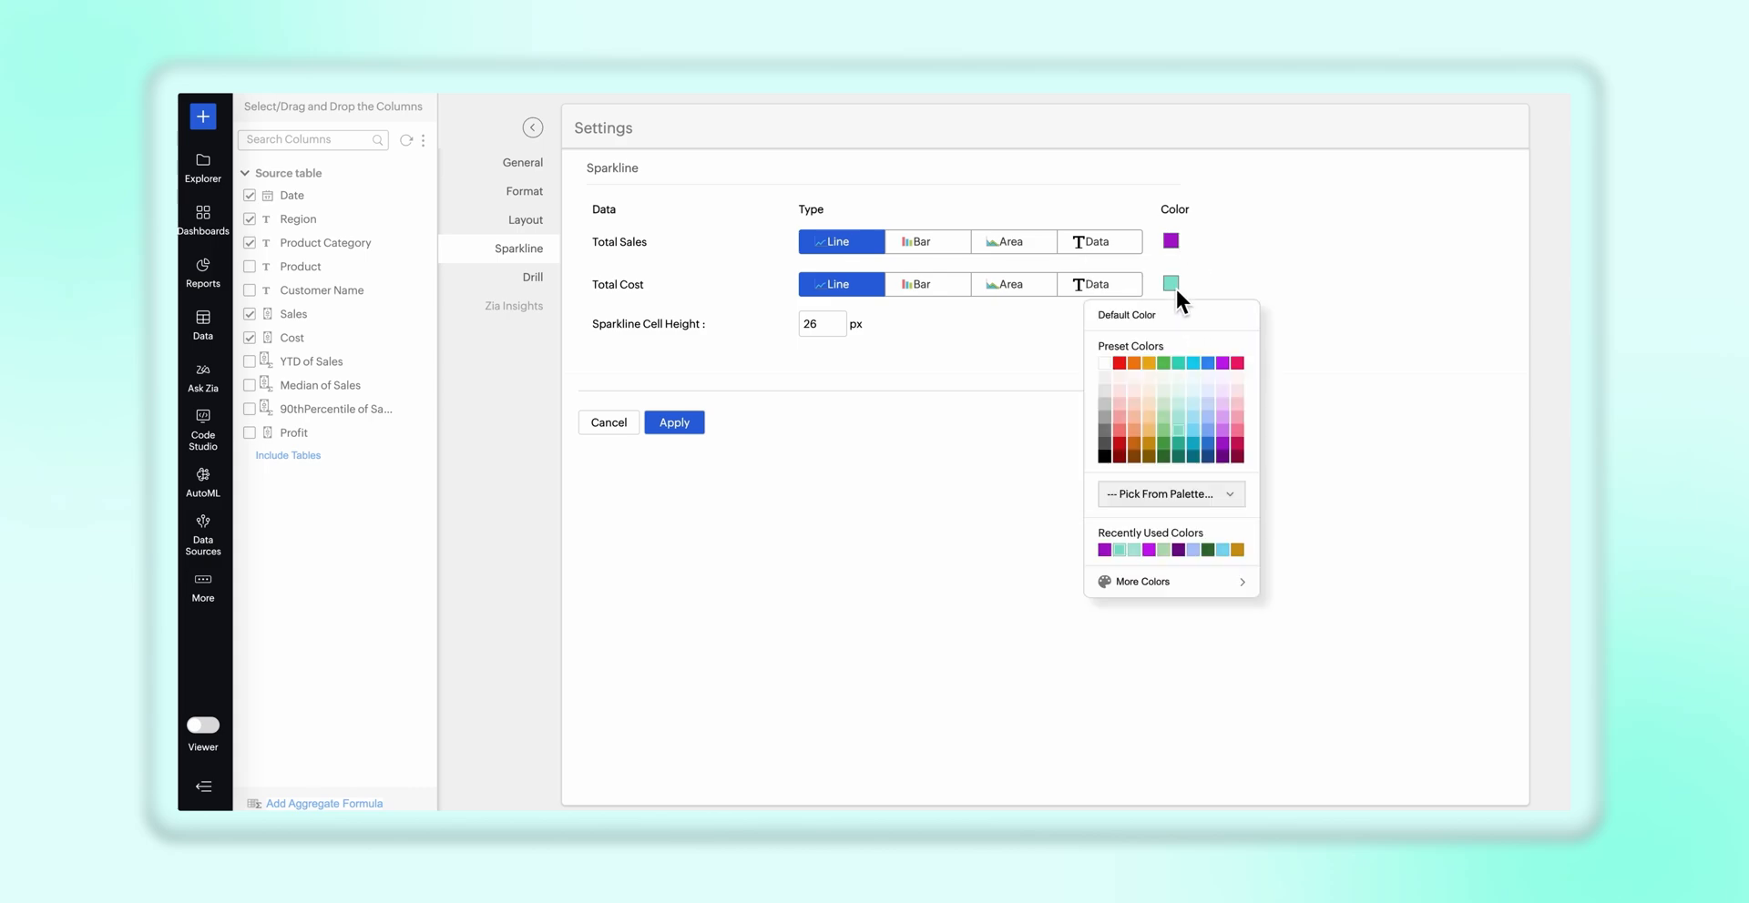
click(1183, 437)
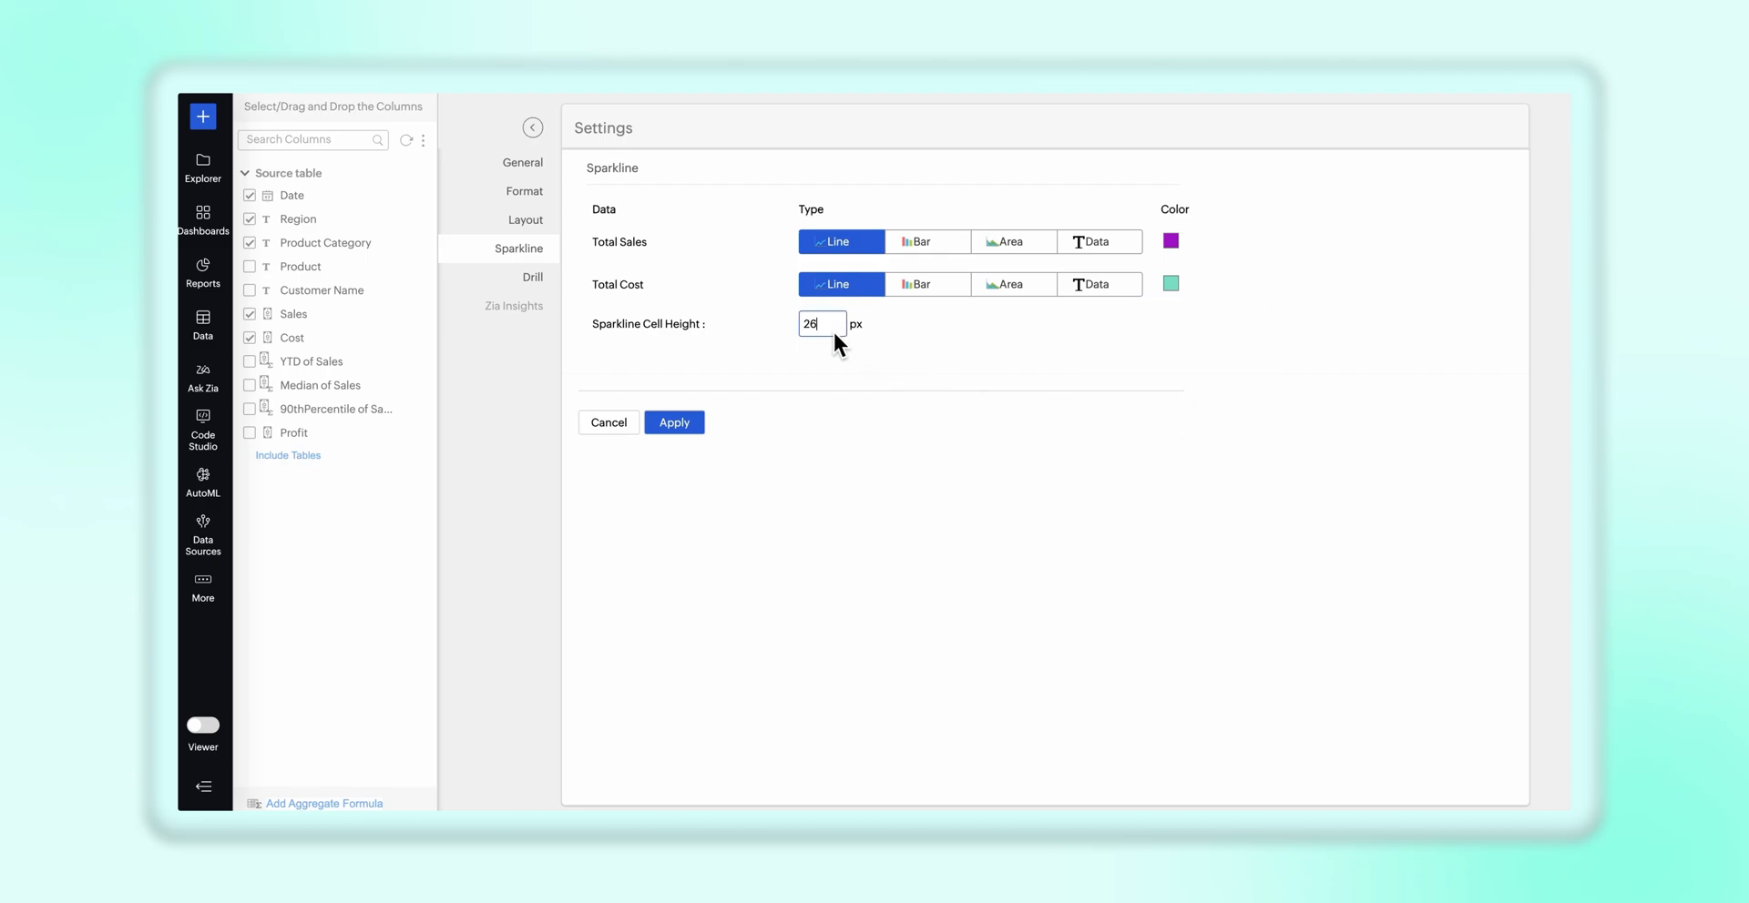
click(692, 424)
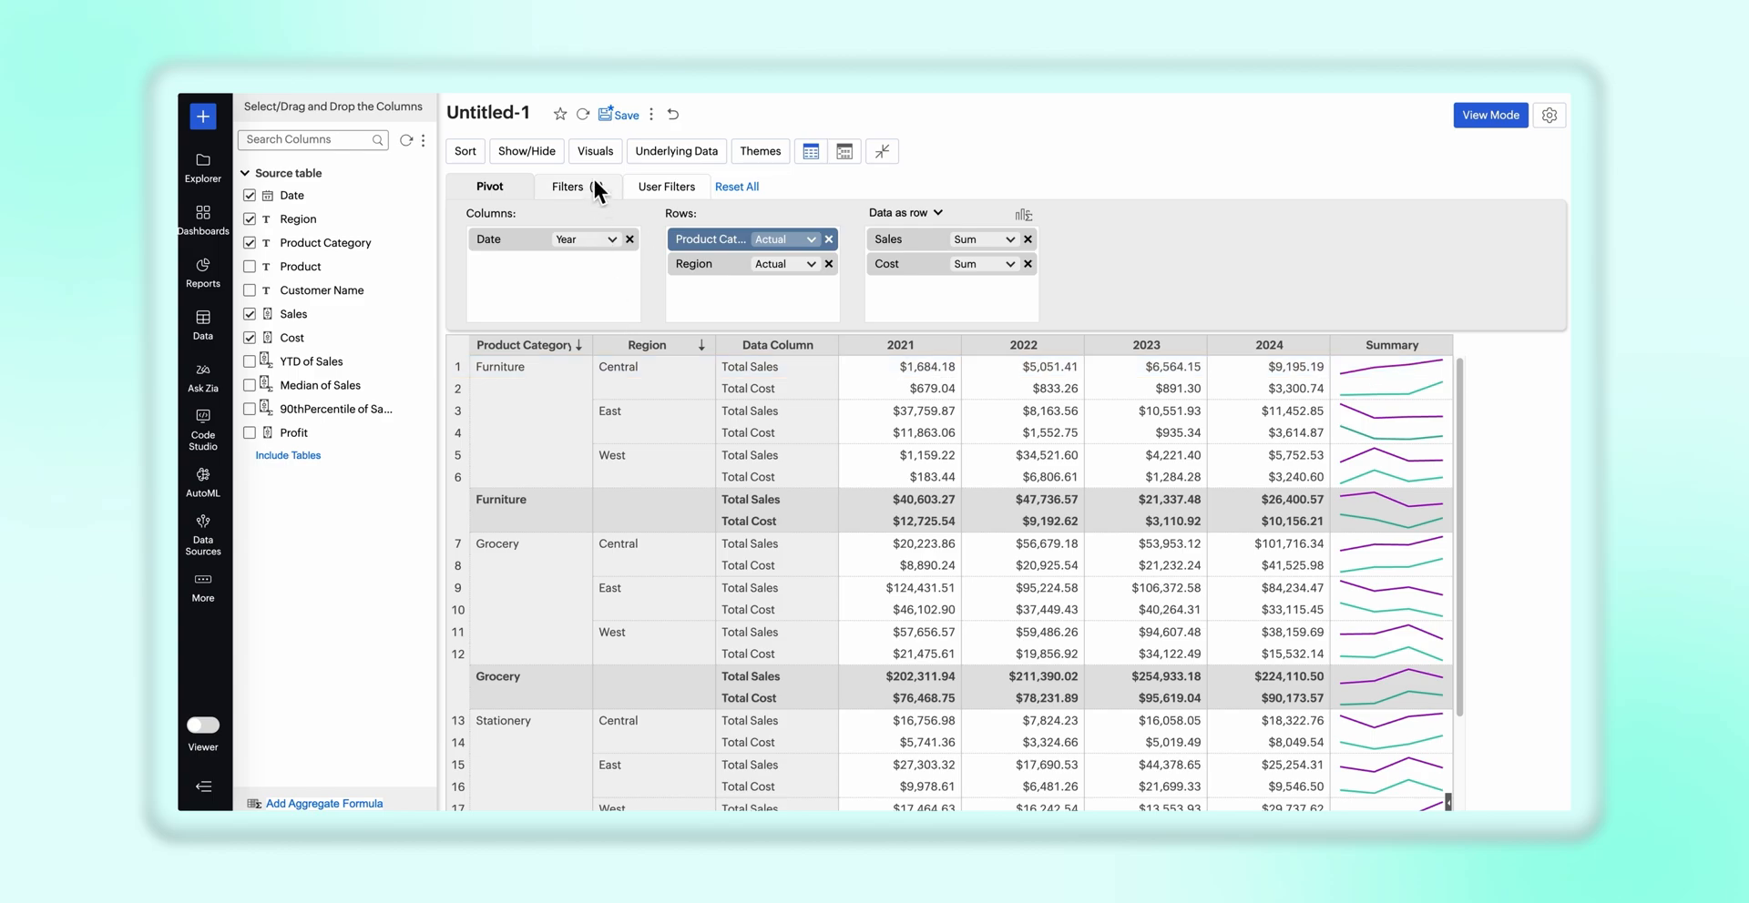
Change the pivot's visuals to Data Bars With Data and look across the year columns
click(596, 151)
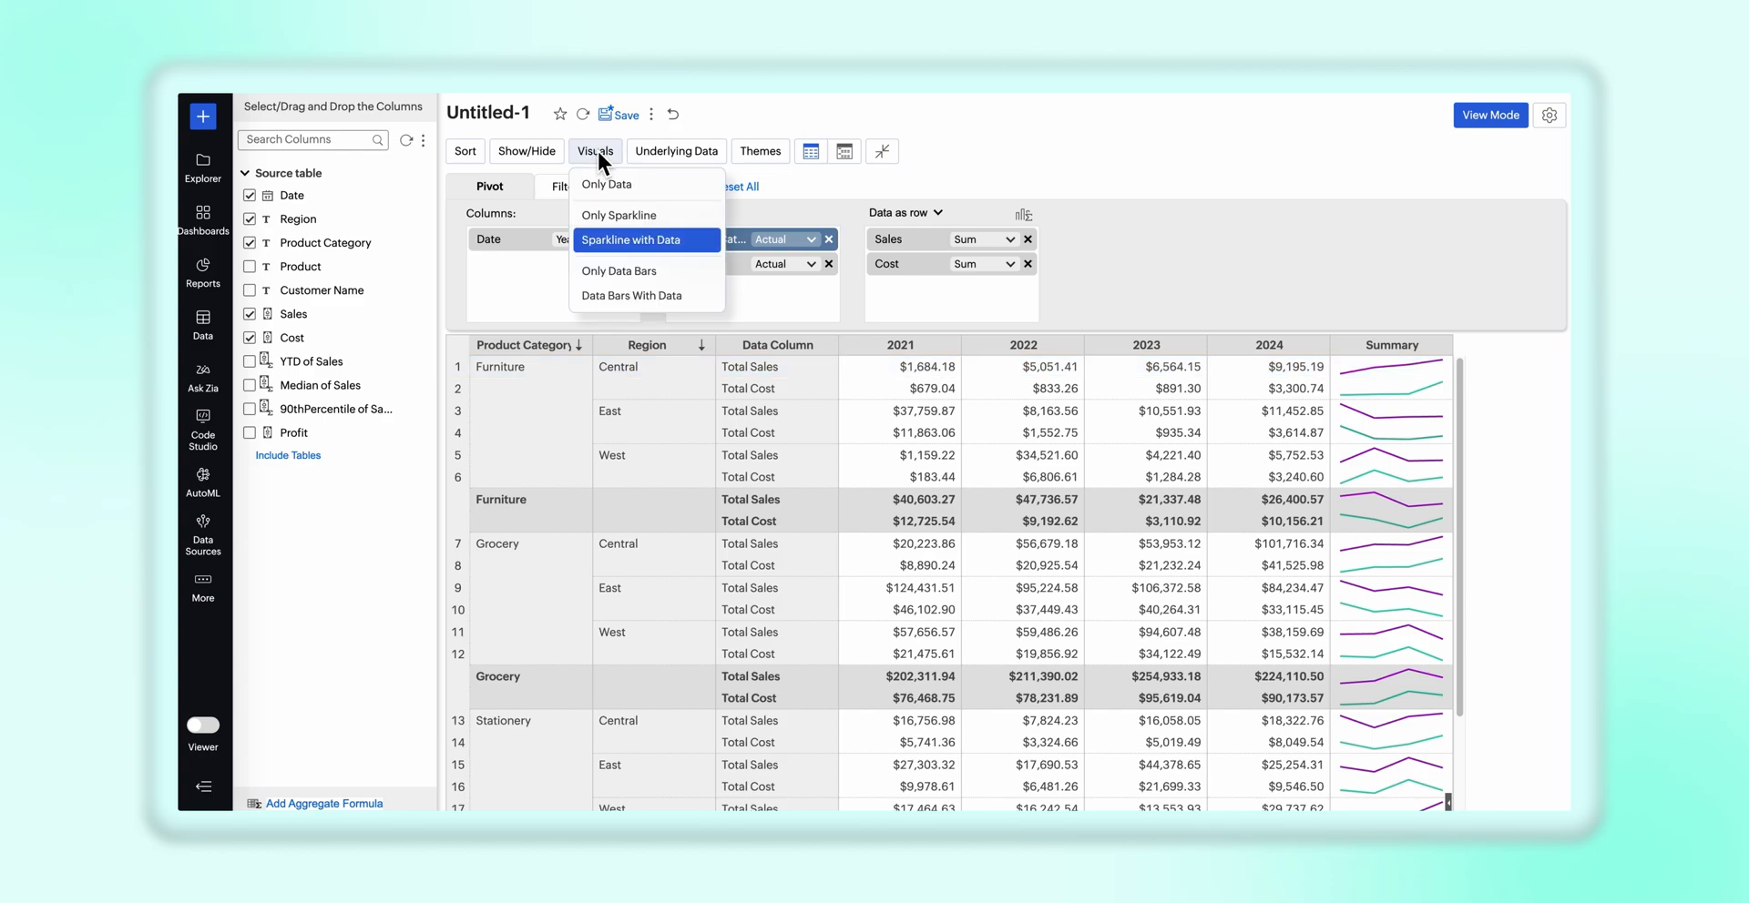
click(674, 297)
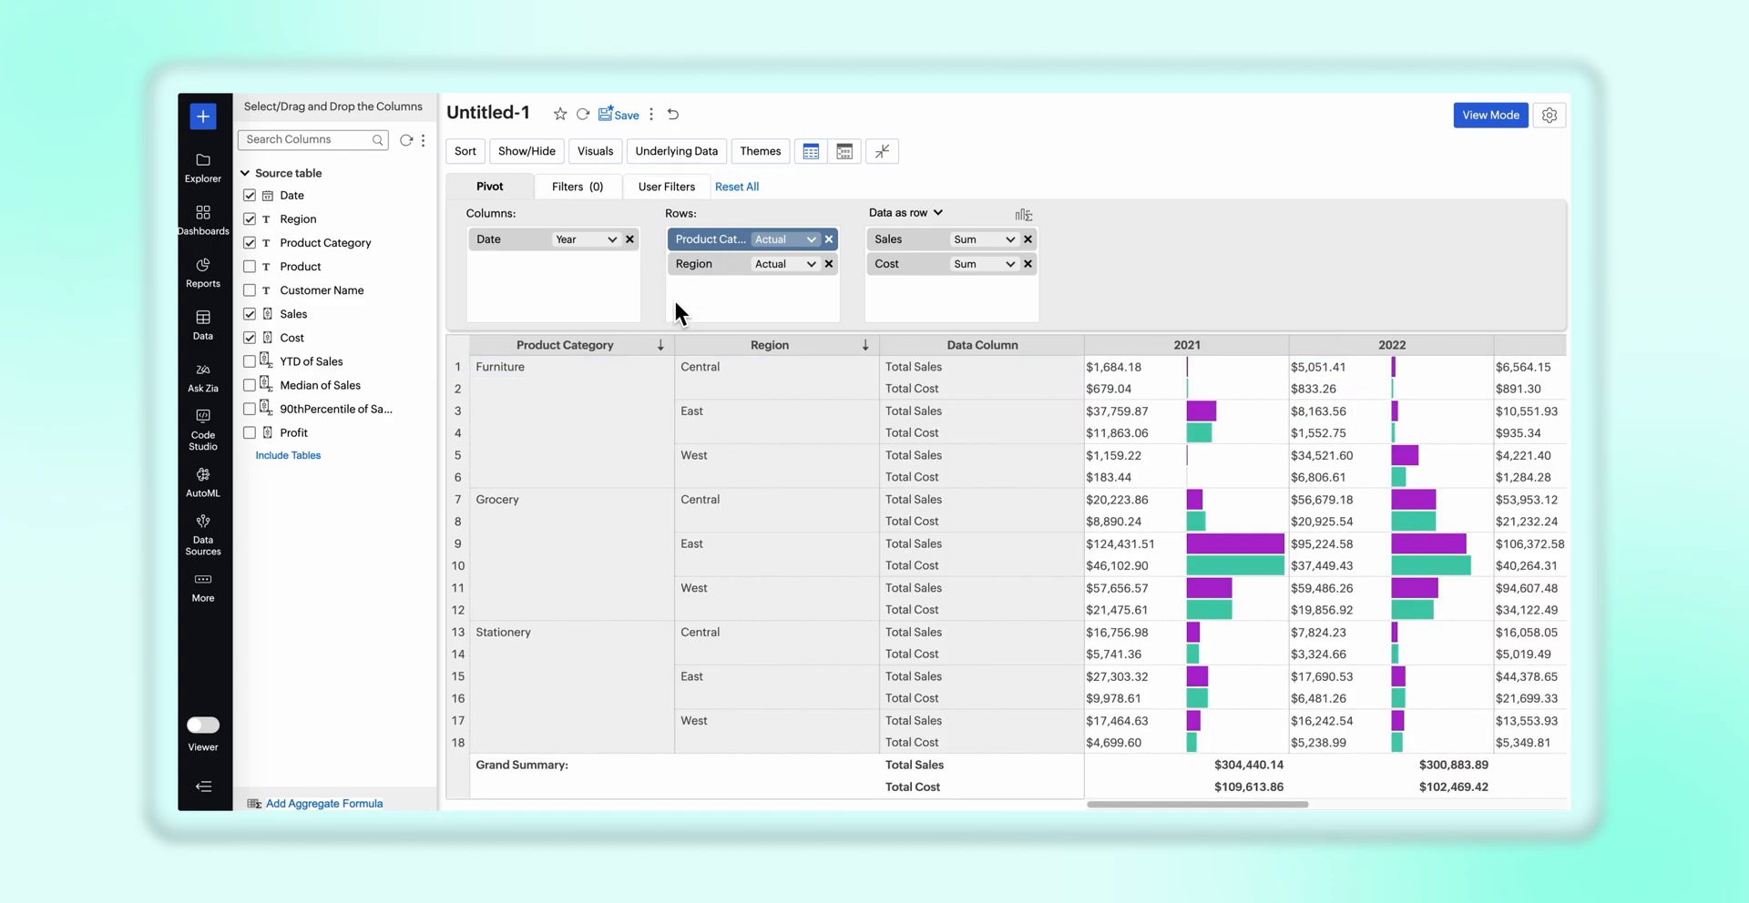
scroll(1093, 487, right, 5)
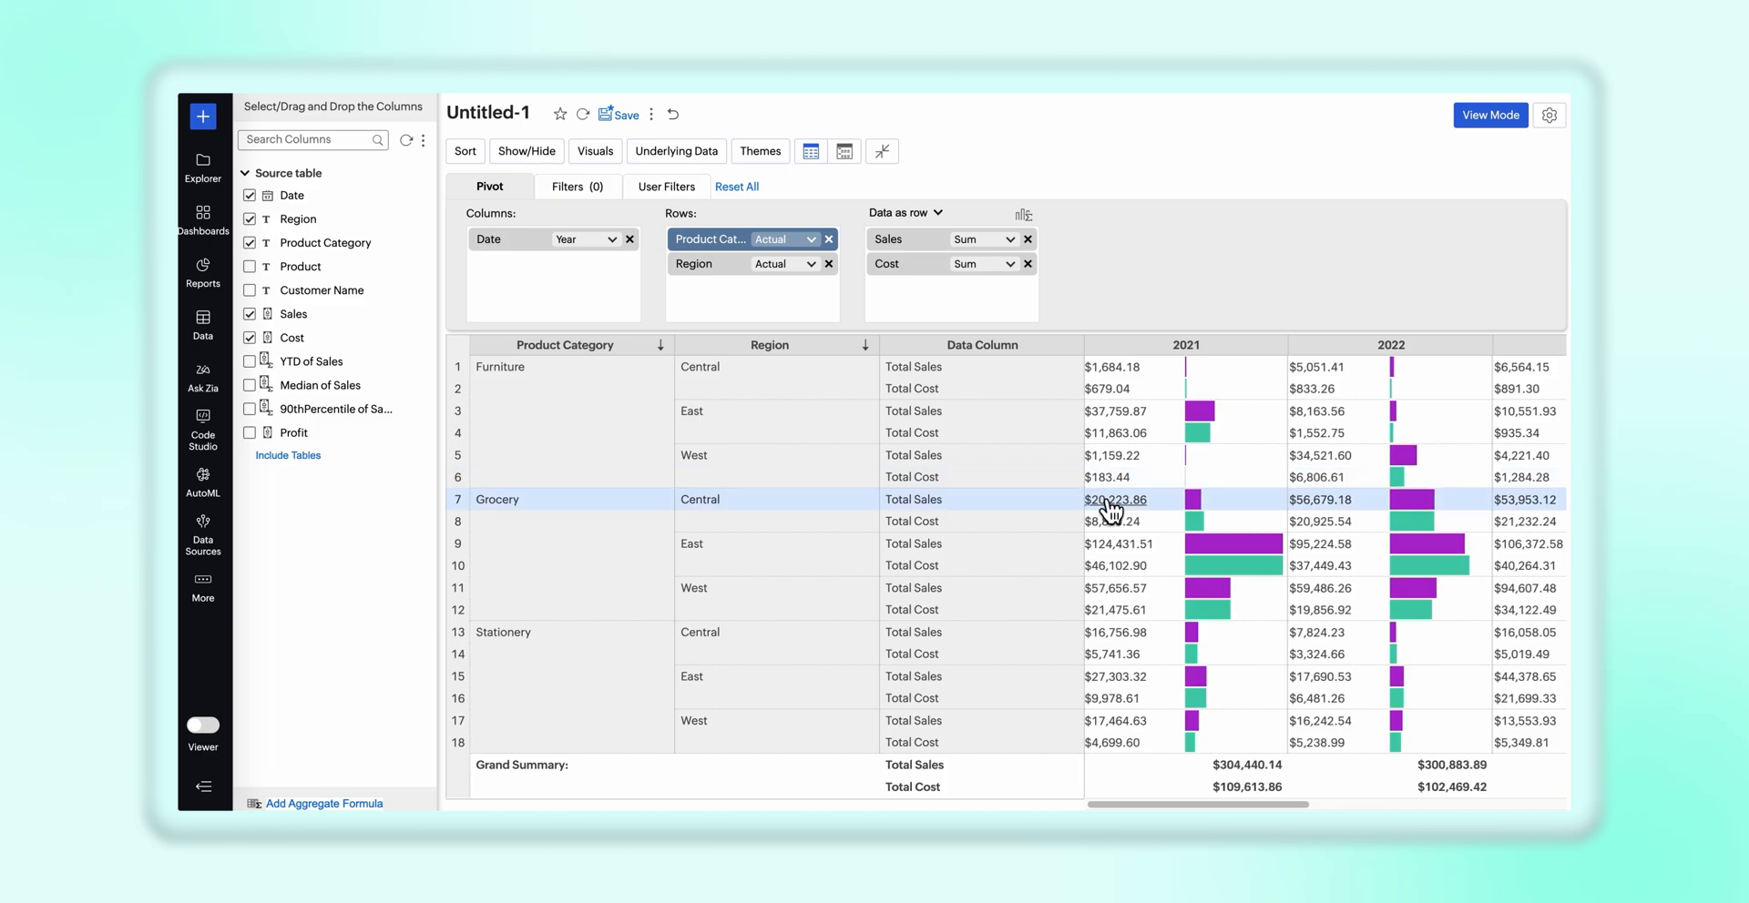
scroll(1101, 496, left, 5)
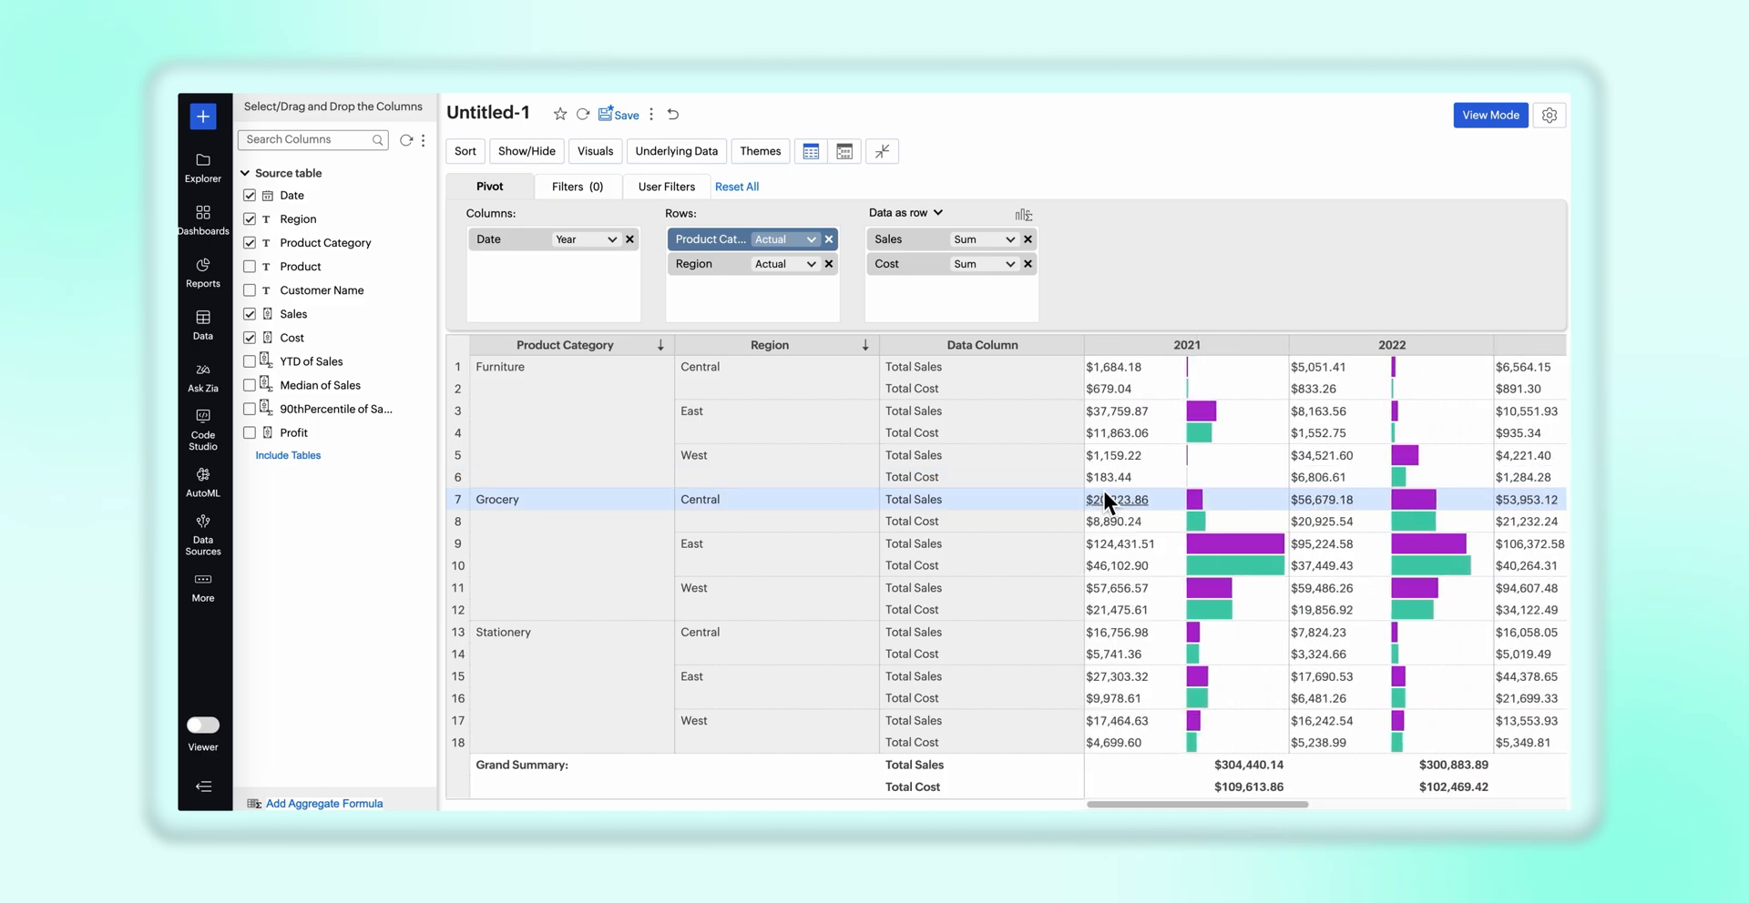
Set the data bar type to Waterfall for both Total Sales and Total Cost in the pivot settings
click(1548, 117)
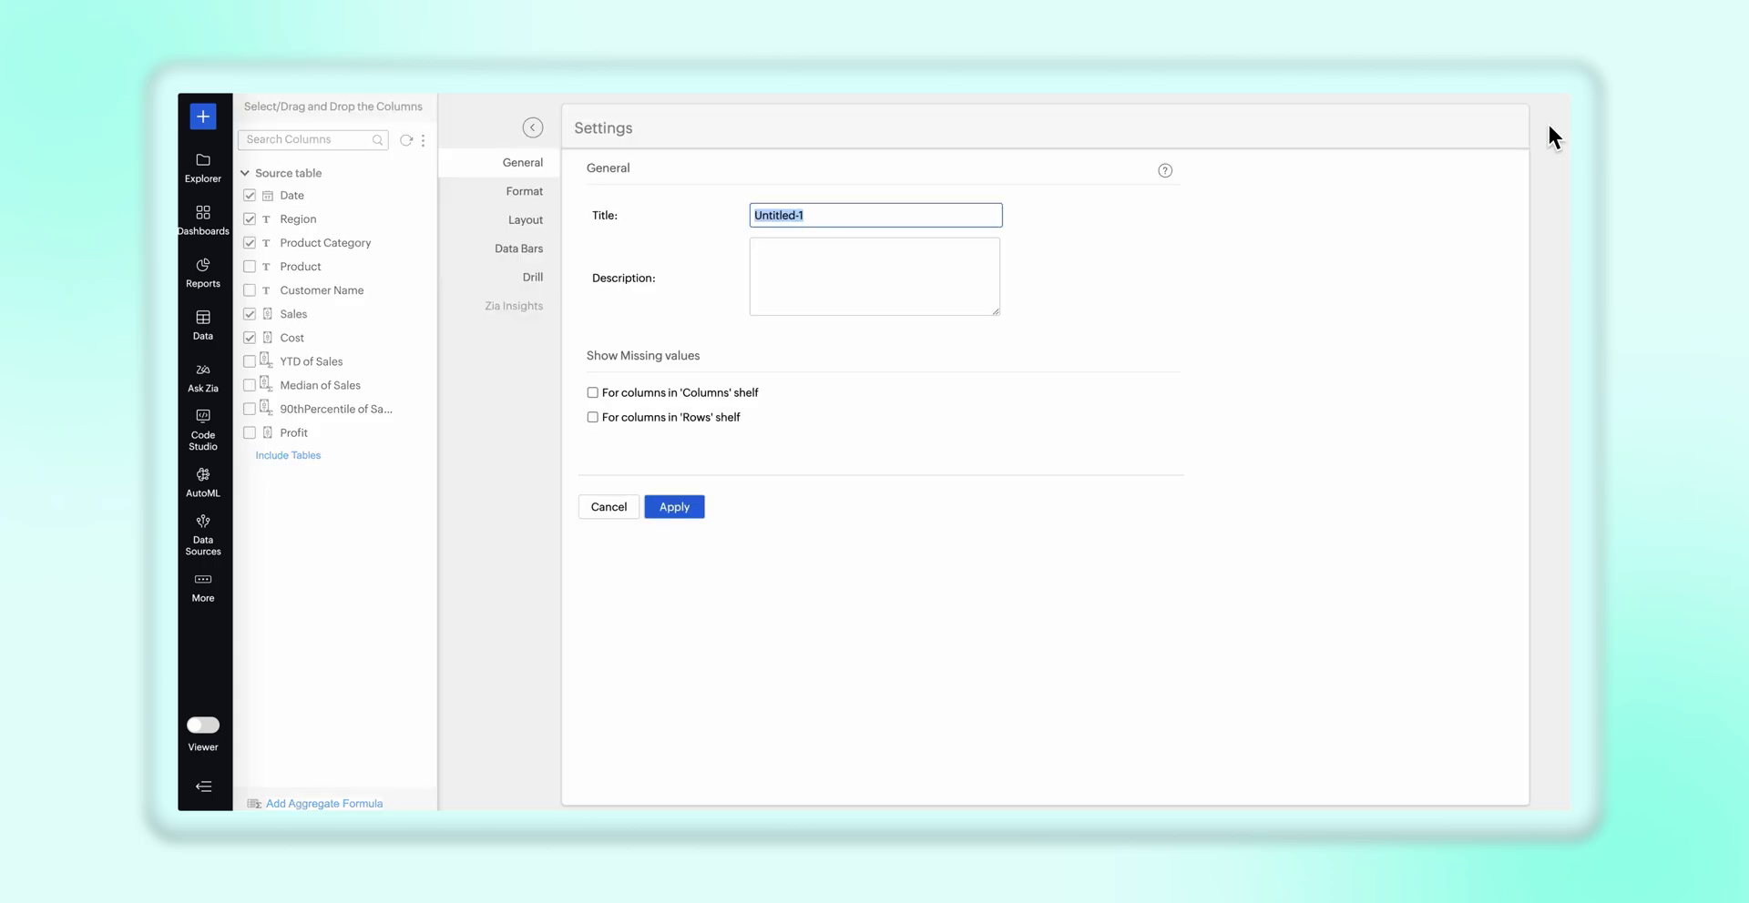
click(537, 249)
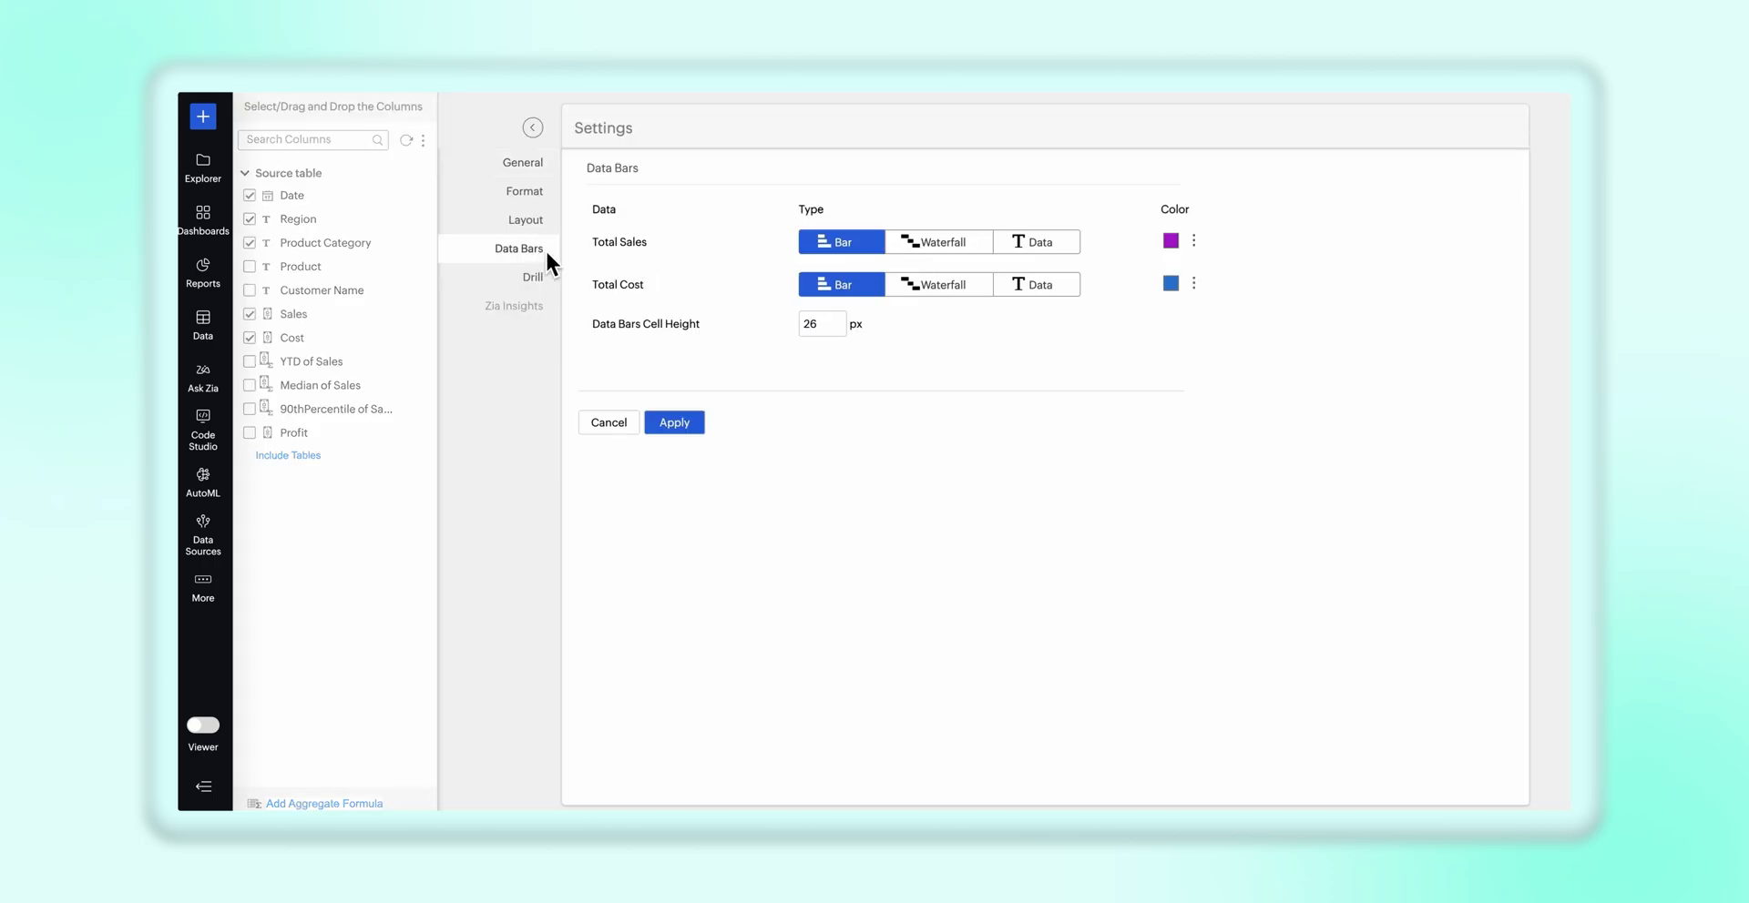
click(938, 244)
click(938, 286)
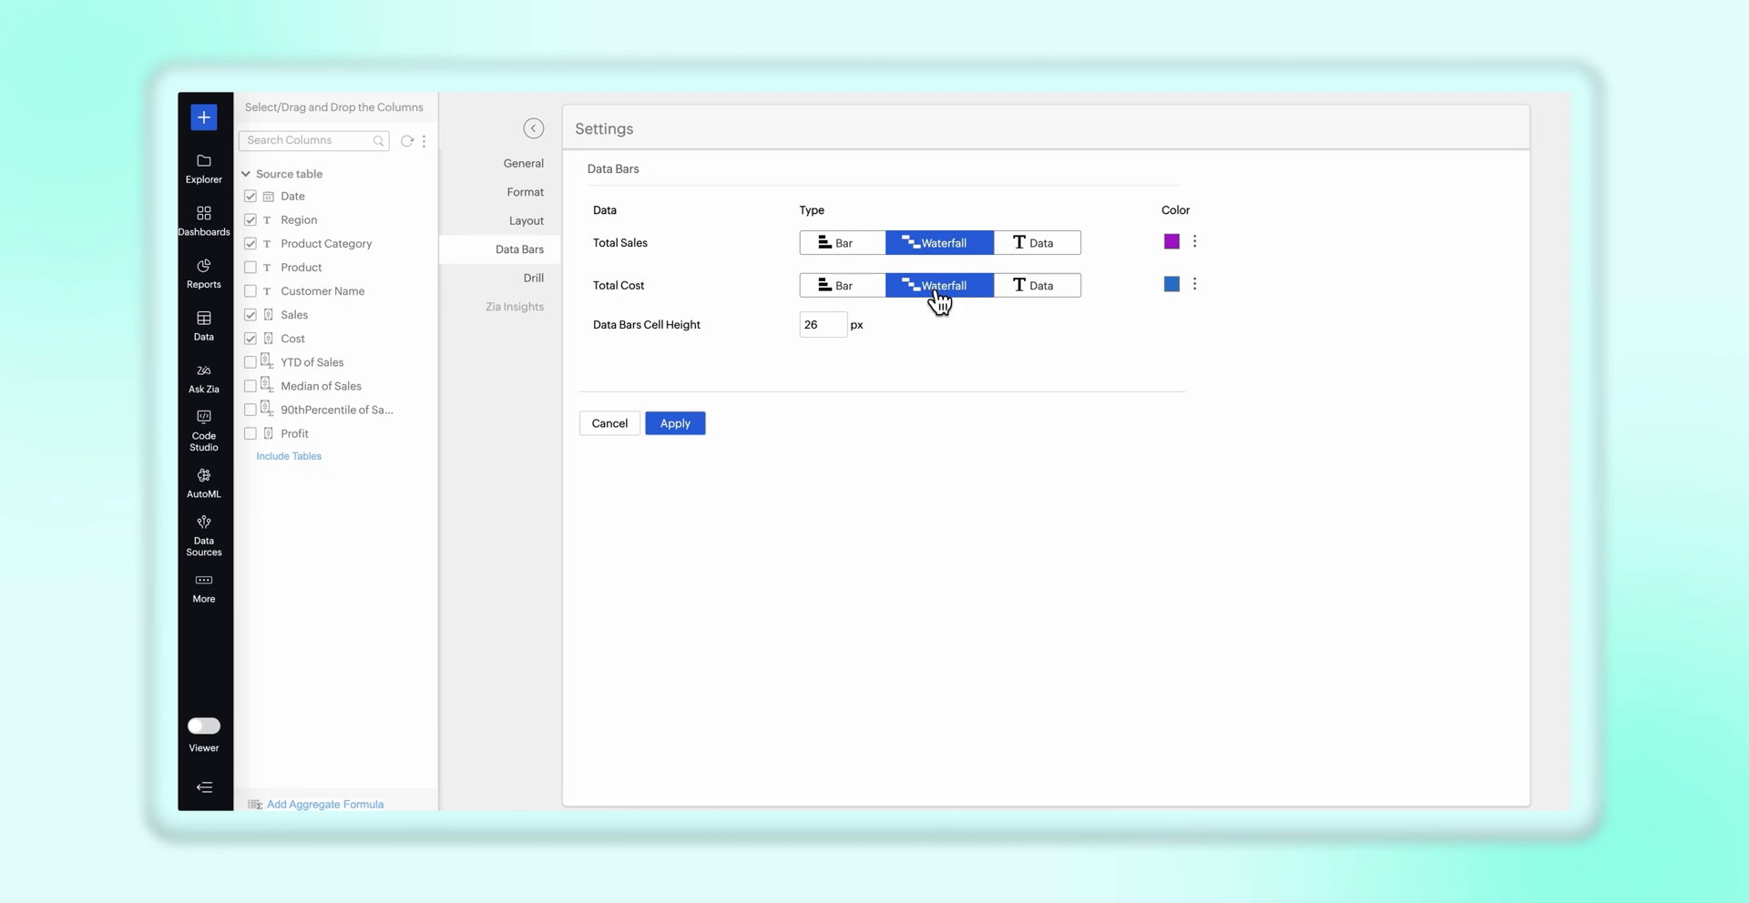
click(1178, 244)
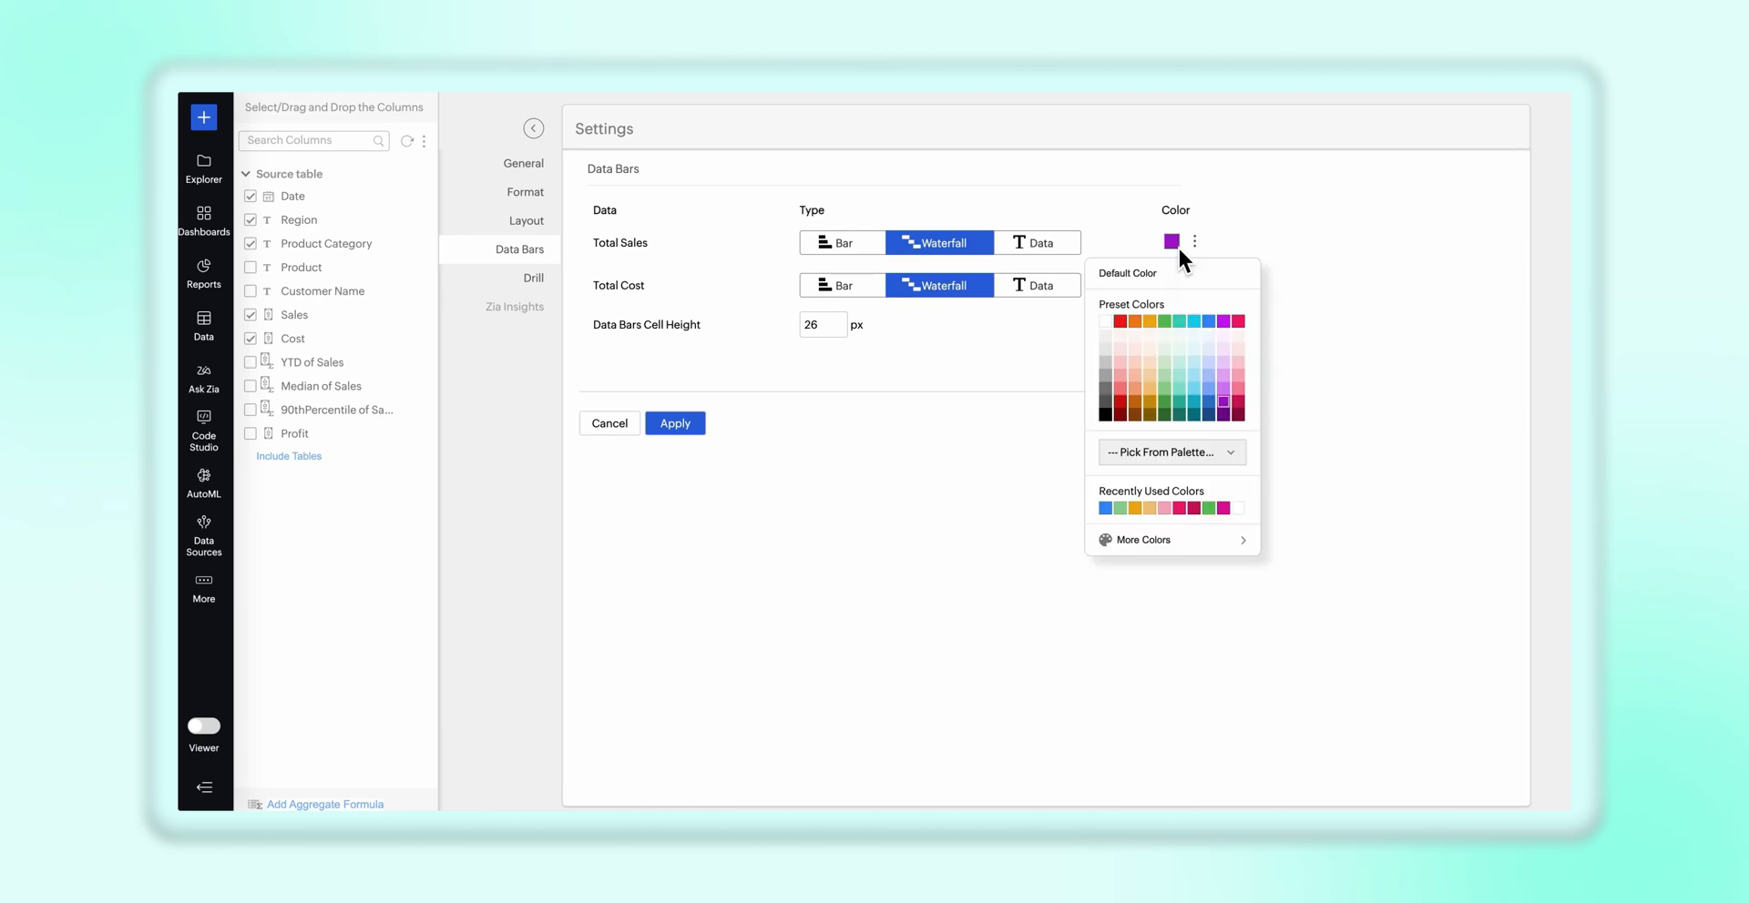
click(1178, 244)
click(1172, 283)
click(1172, 283)
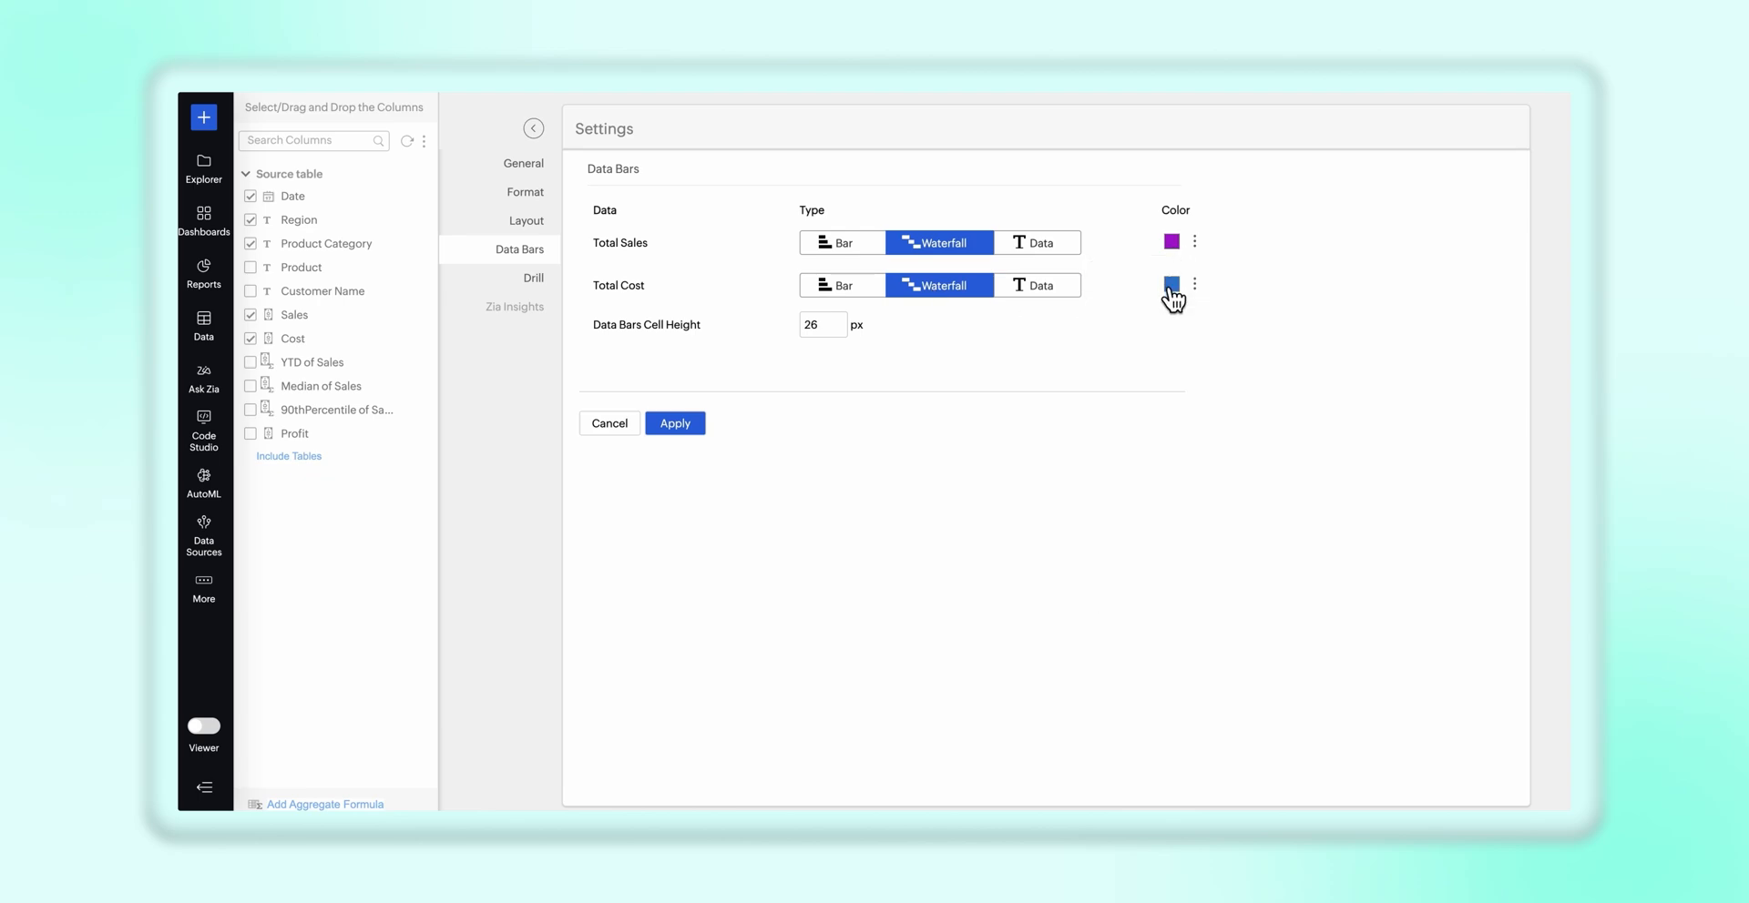
Set the data bars cell height to 30 px
click(829, 328)
key(BackSpace)
key(BackSpace)
text(30)
click(948, 342)
In the advanced data bar options for Total Sales, preview the Bar and Data and Overlapped sequences and return to Data and Bar
click(1194, 242)
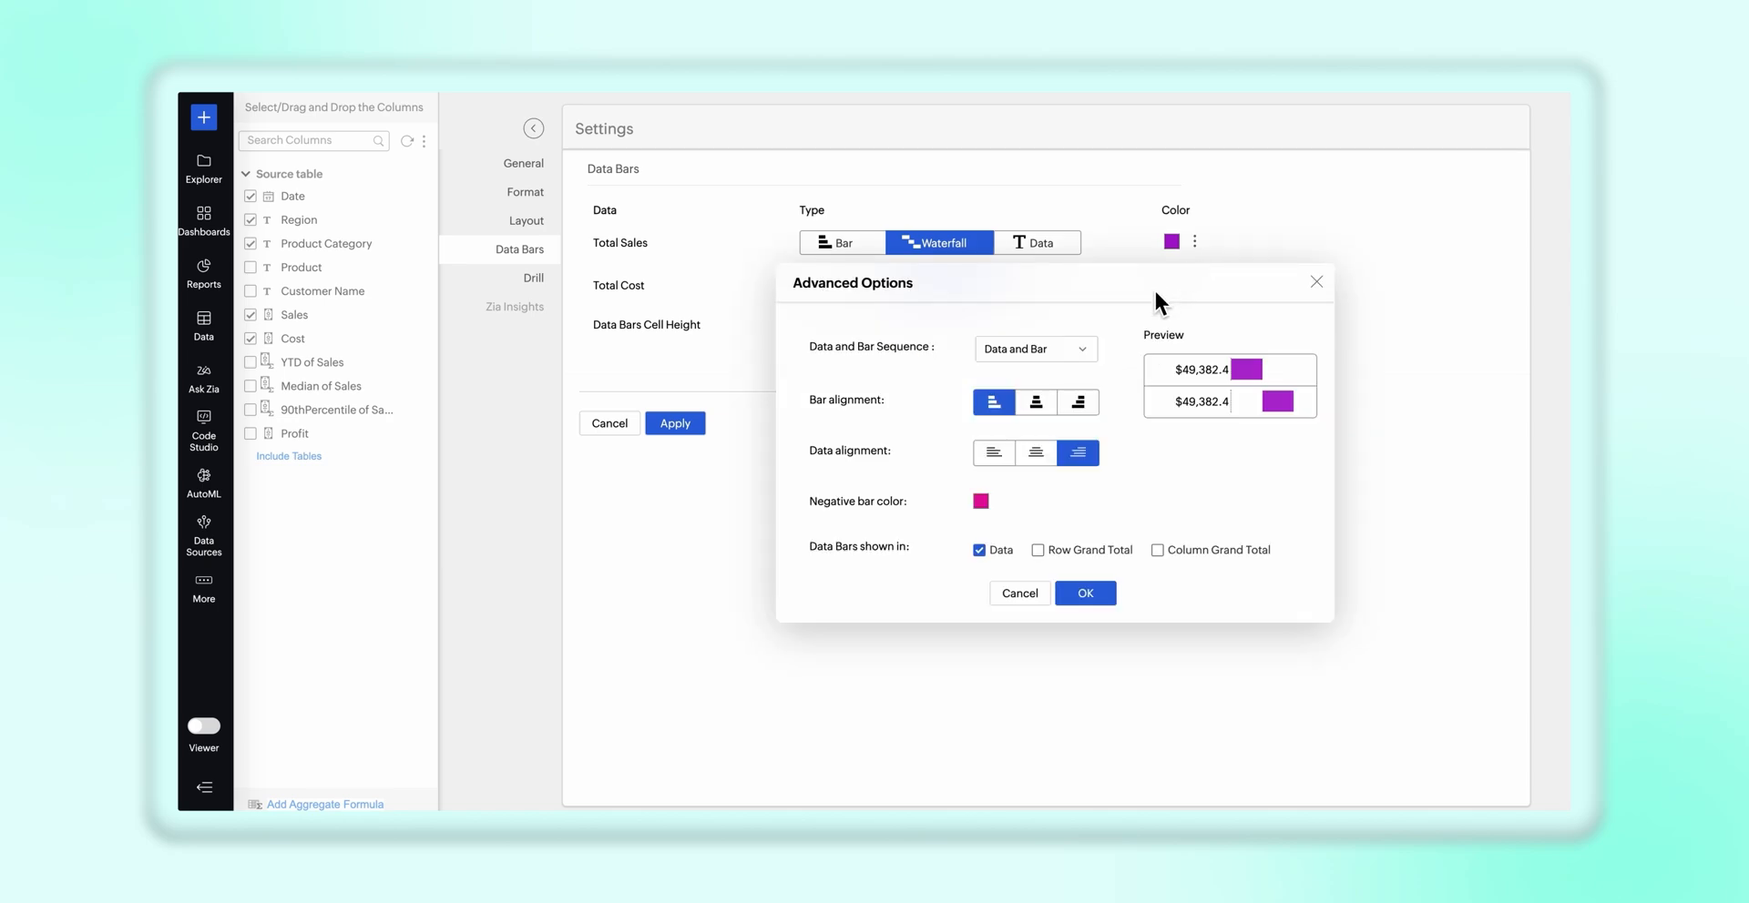
click(1085, 351)
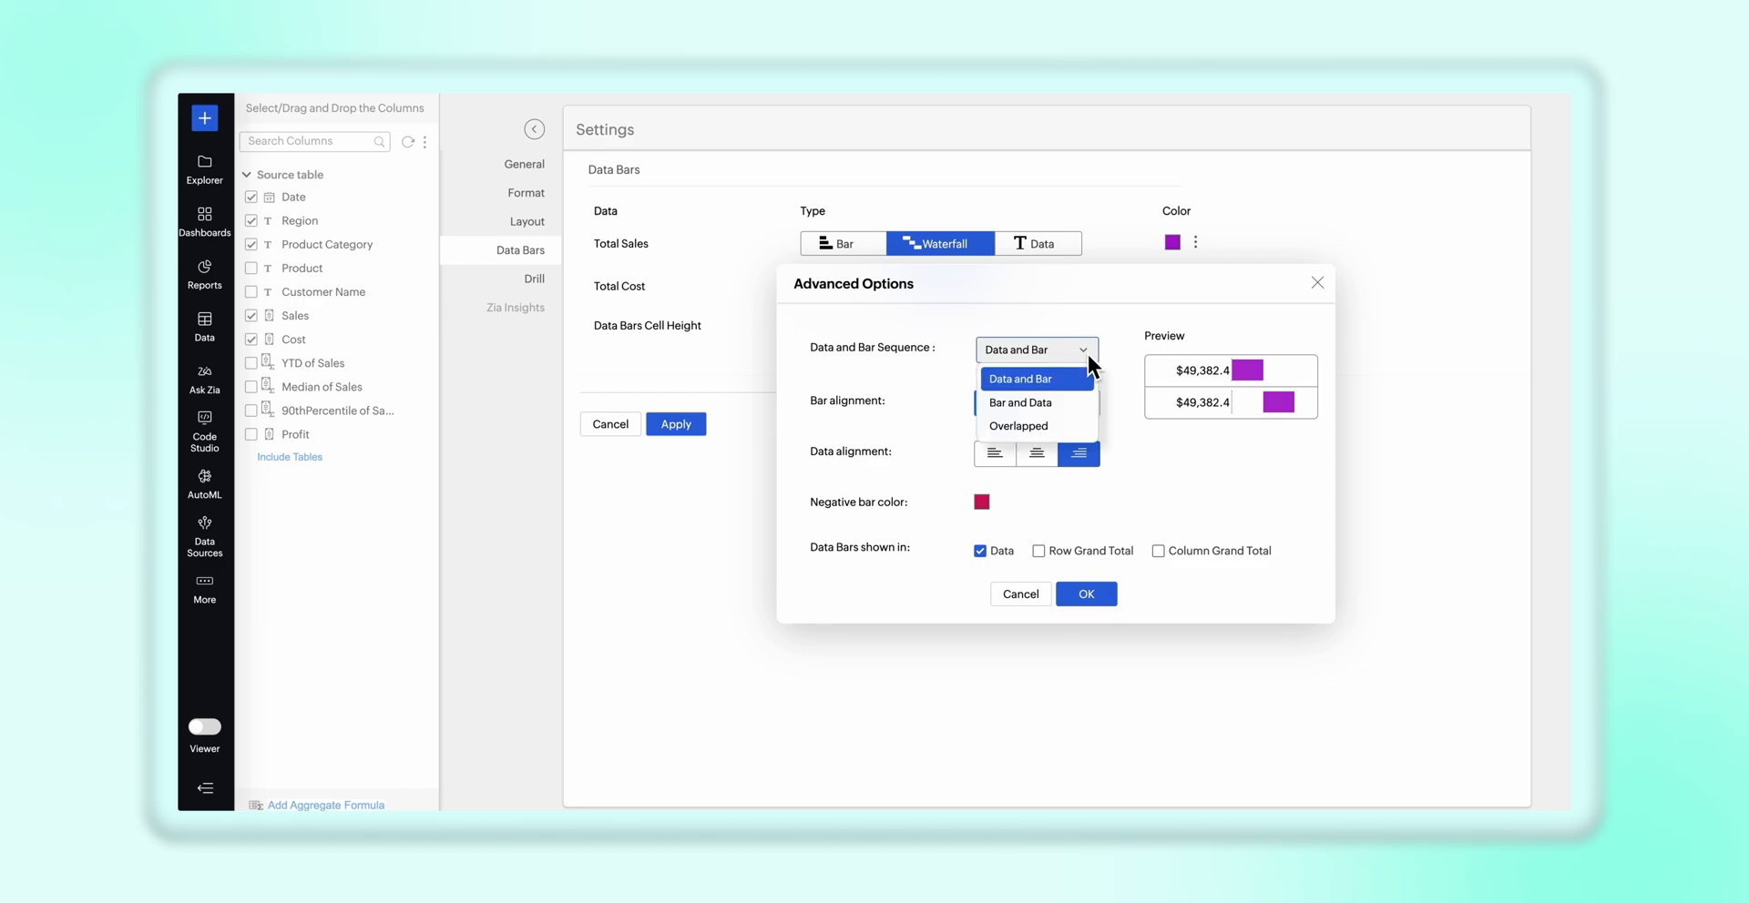
click(1087, 371)
click(1085, 353)
click(1084, 403)
click(1083, 351)
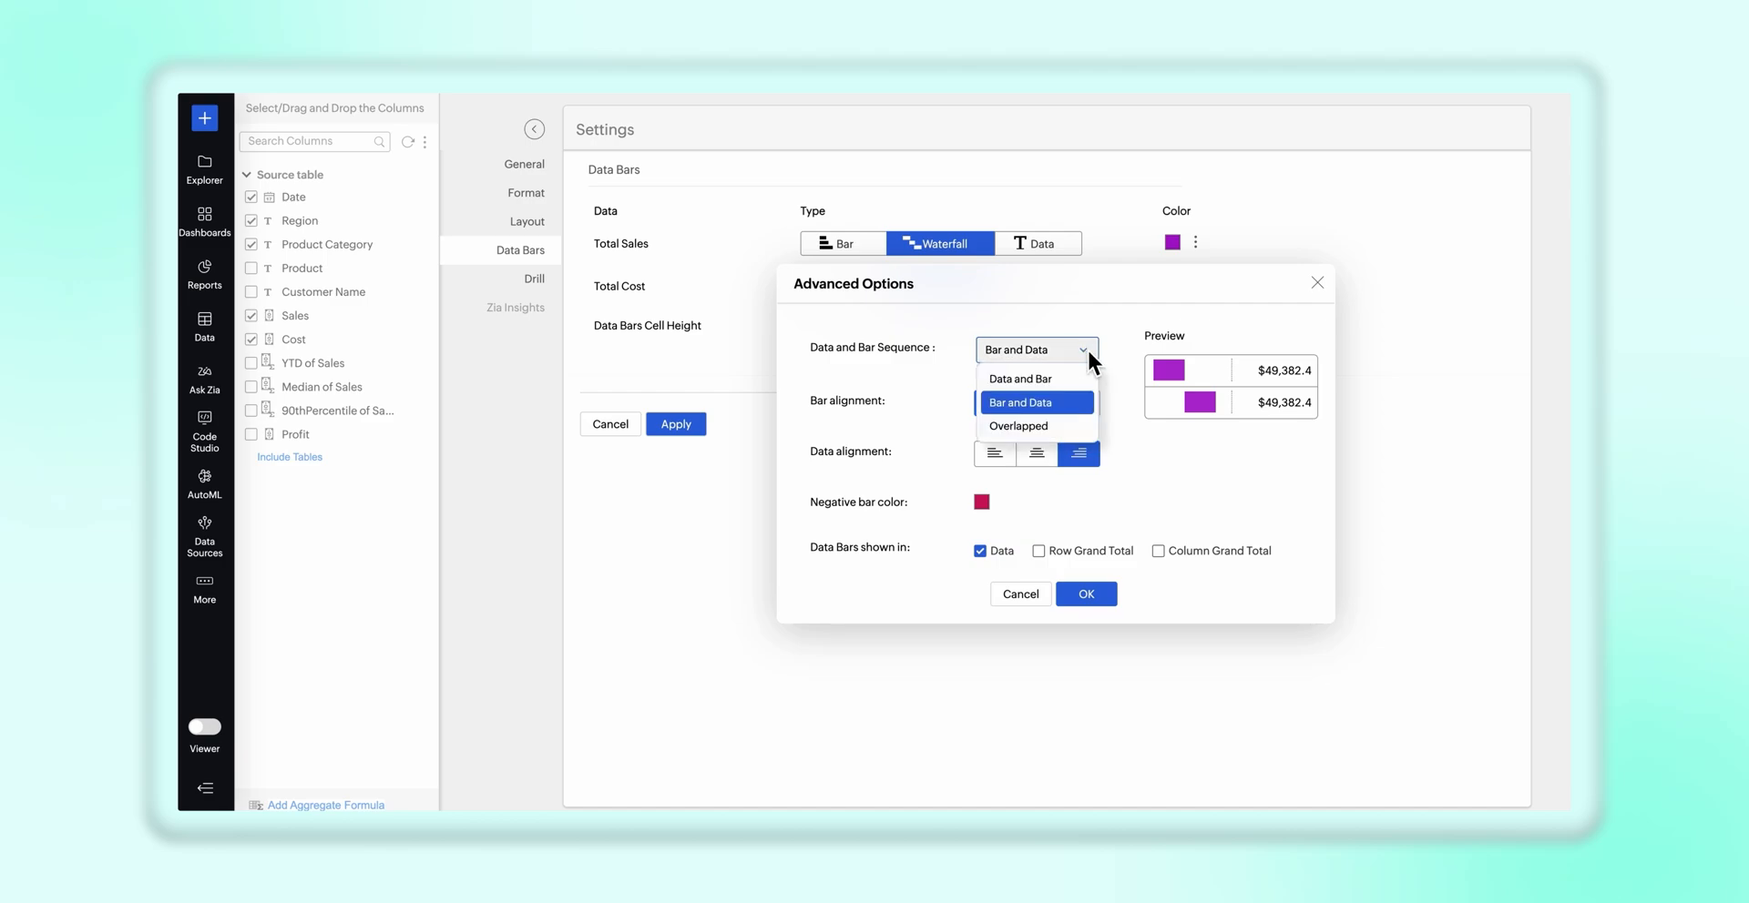
click(1076, 427)
click(1086, 353)
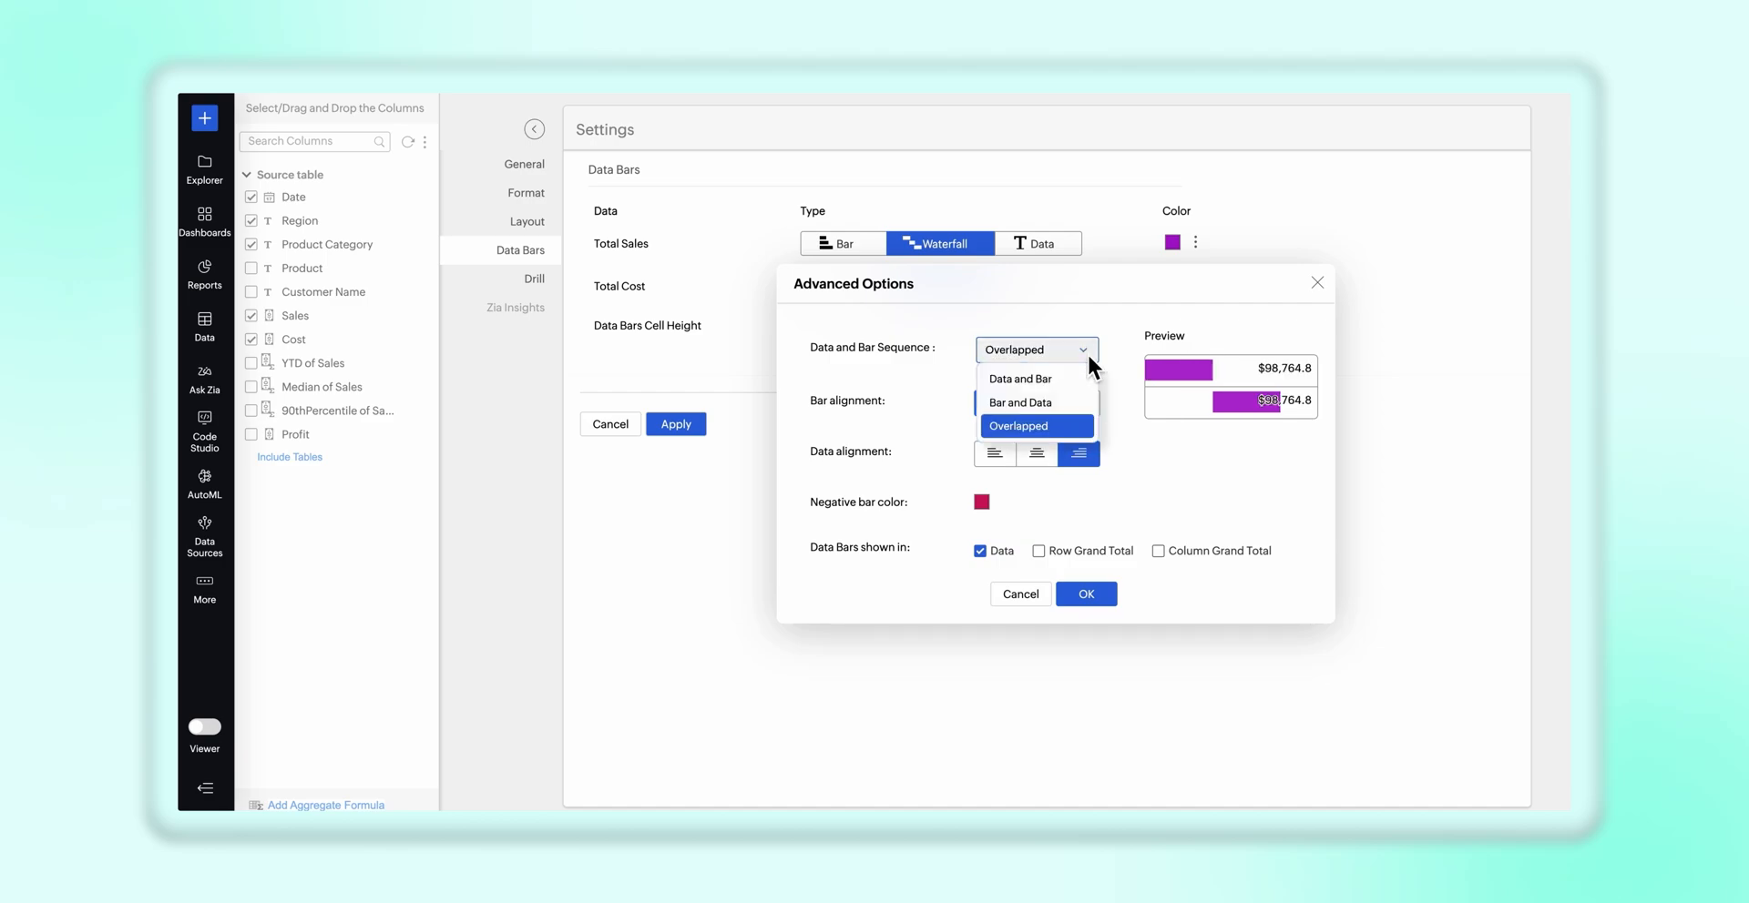
click(1074, 378)
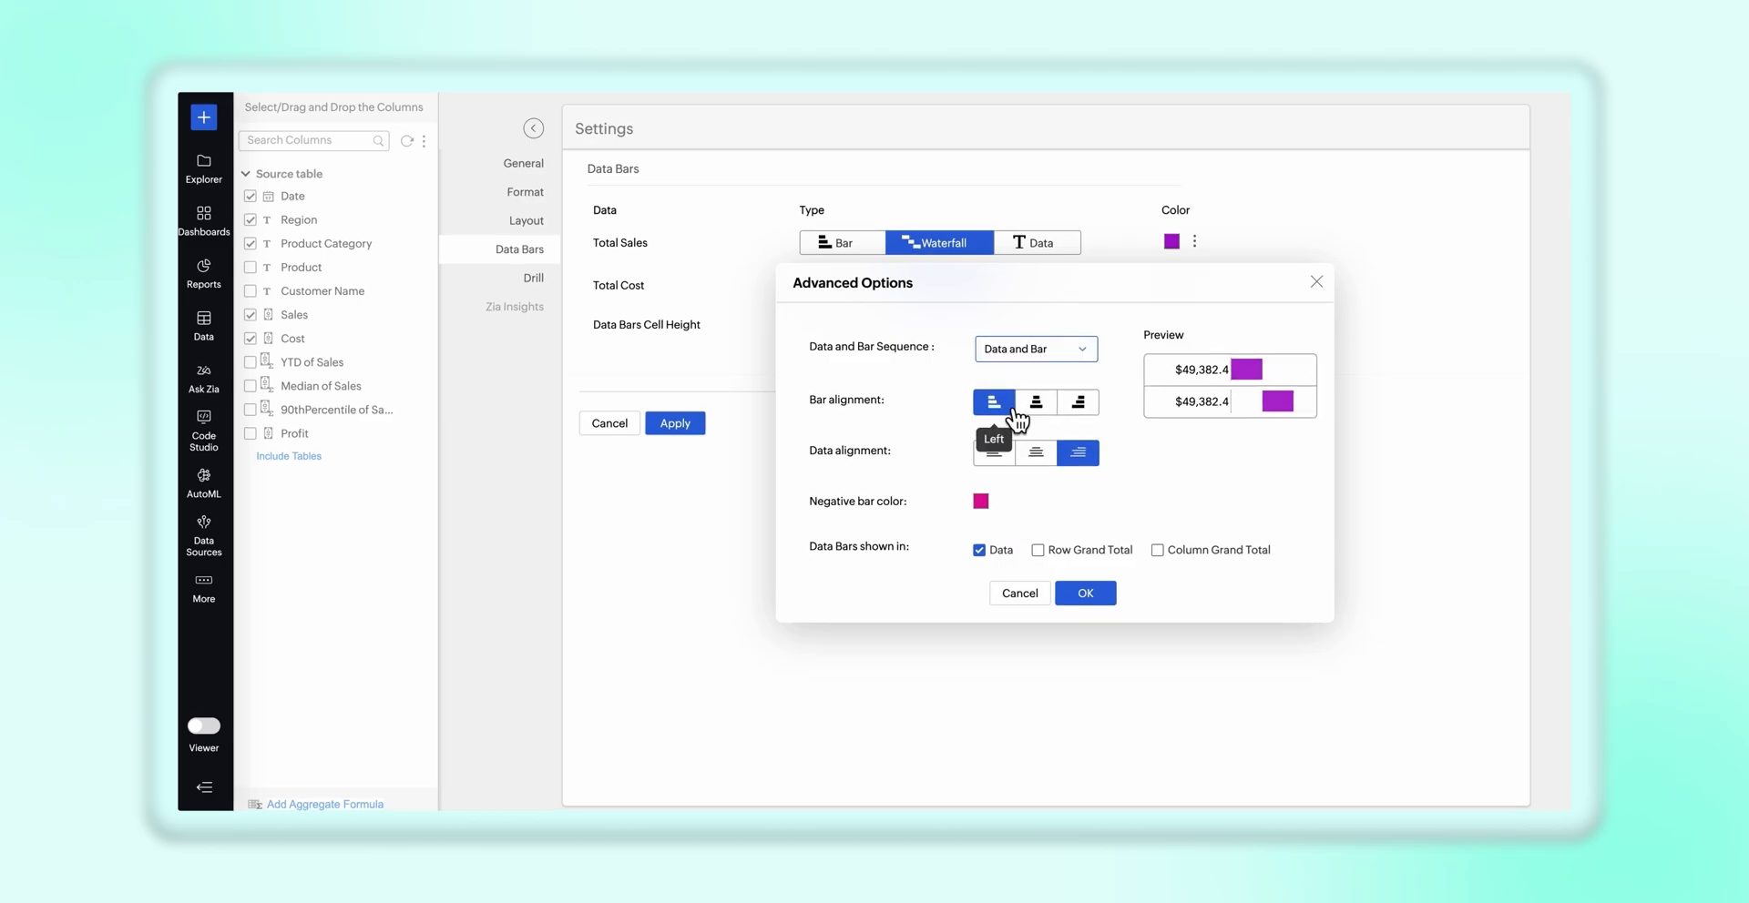
Try center and right bar alignment for the Total Sales data bars and return to left
click(1043, 415)
click(1075, 416)
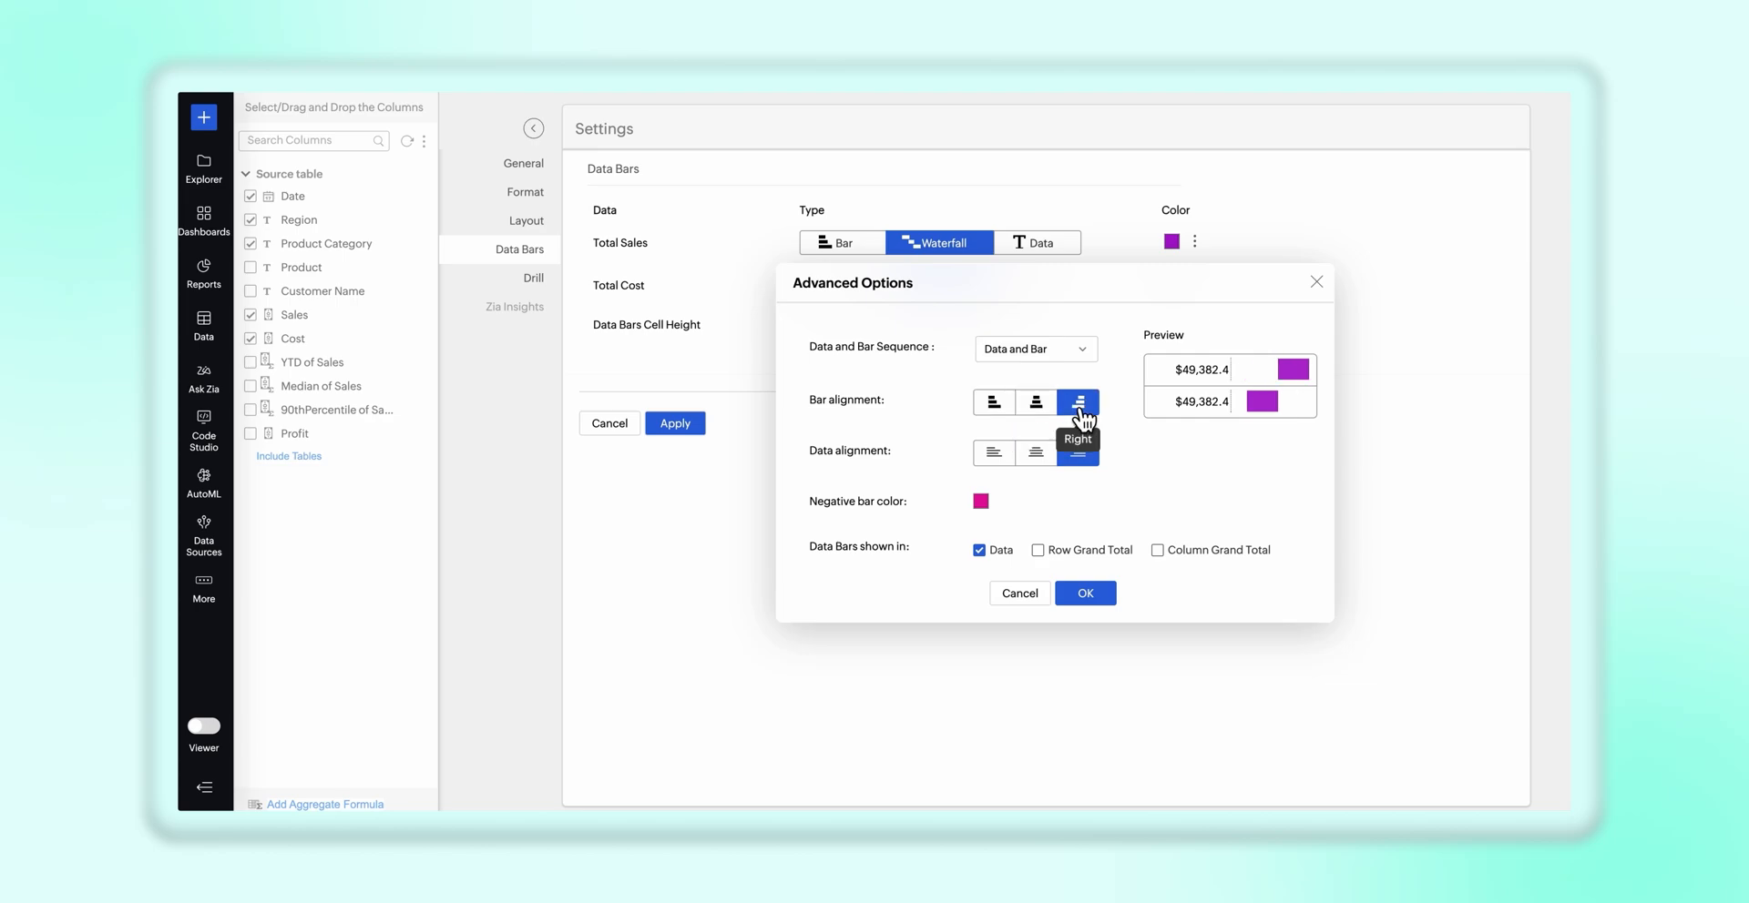
click(1002, 414)
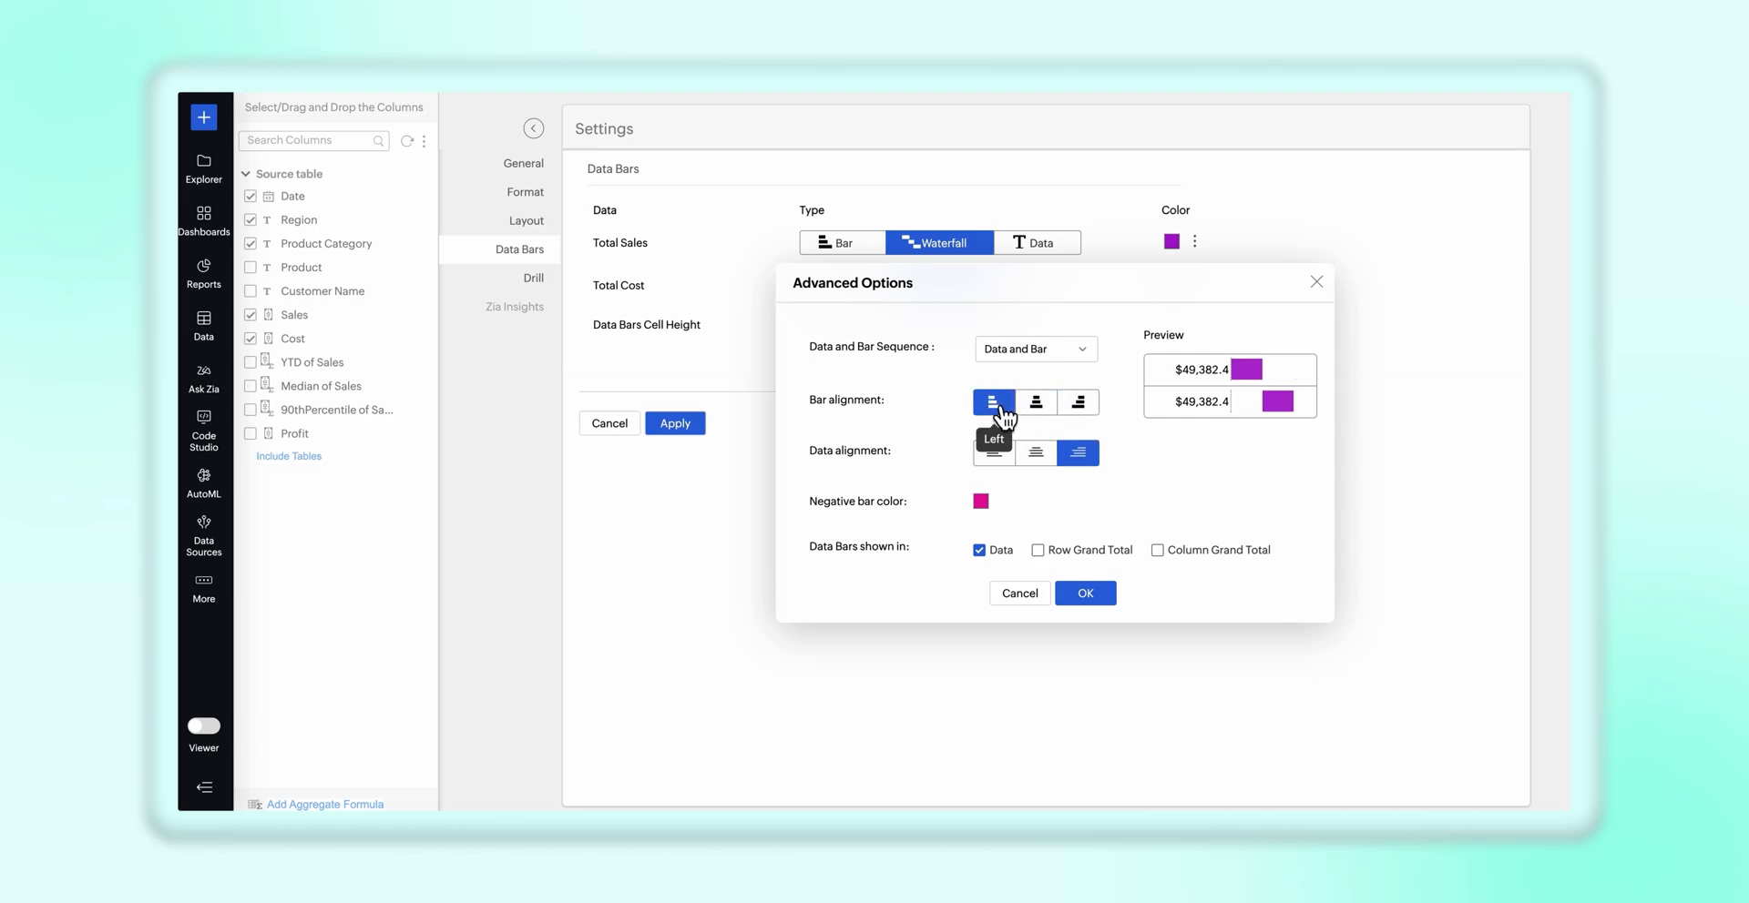
Compare the data alignment options for Total Sales and set the alignment to left
click(994, 460)
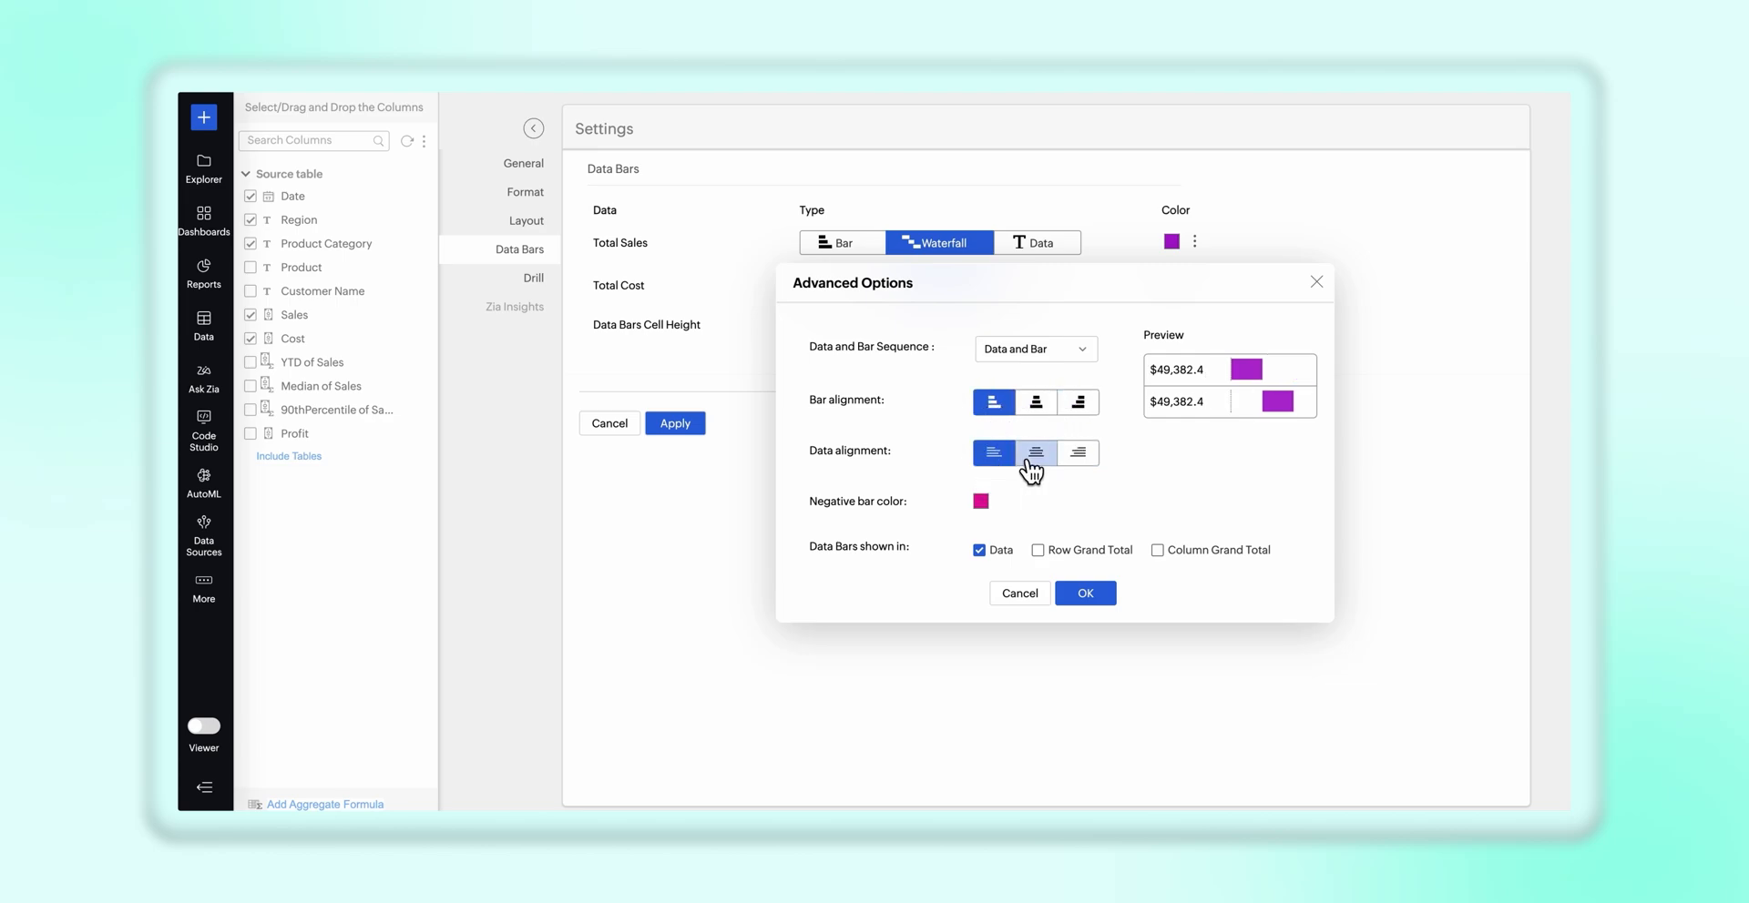
click(1029, 460)
click(1086, 460)
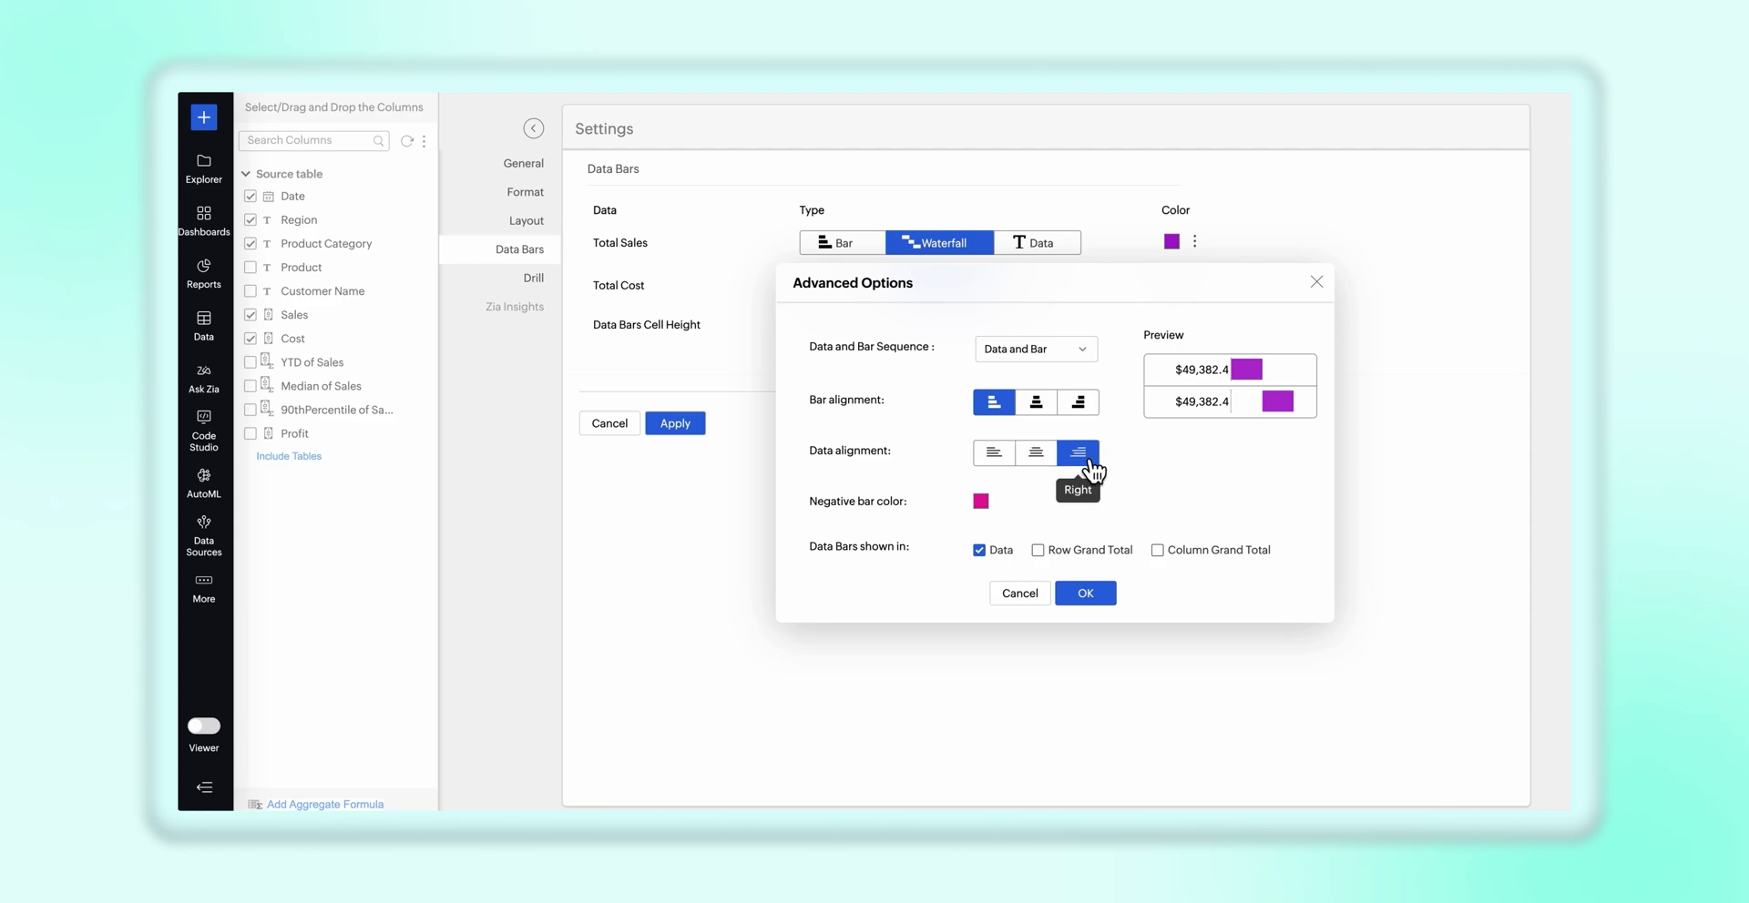
click(998, 455)
Set the negative bar color to crimson from the recently used colors, confirm the advanced options and apply the data bar settings
click(981, 501)
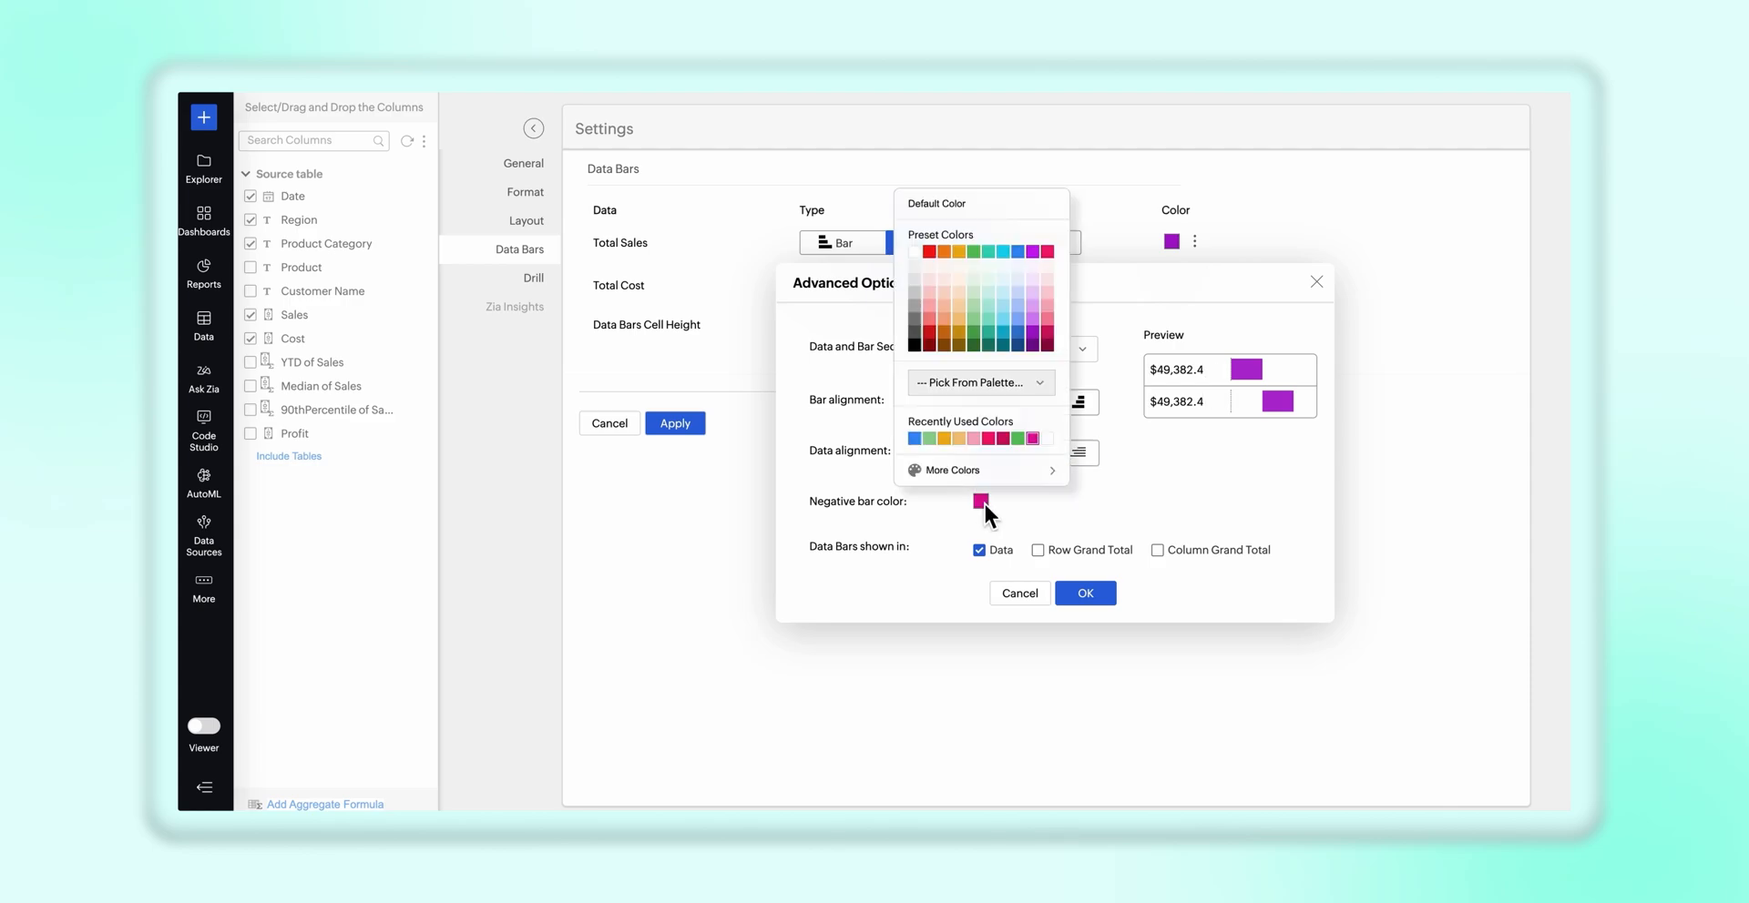
click(1005, 440)
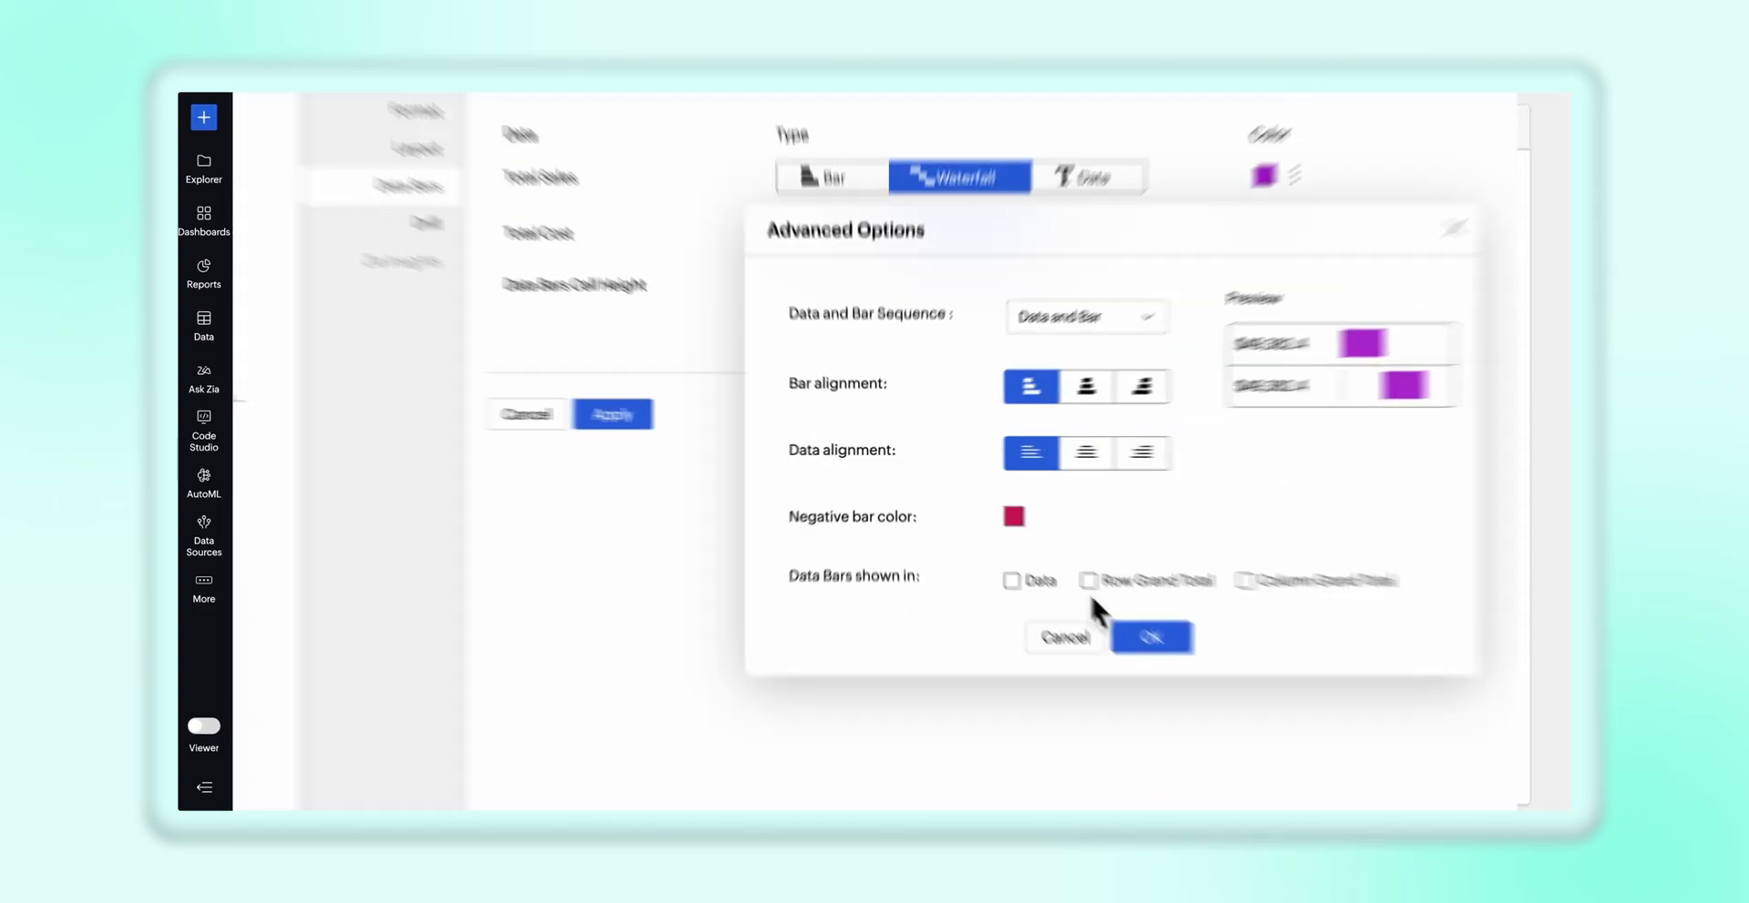
click(1038, 551)
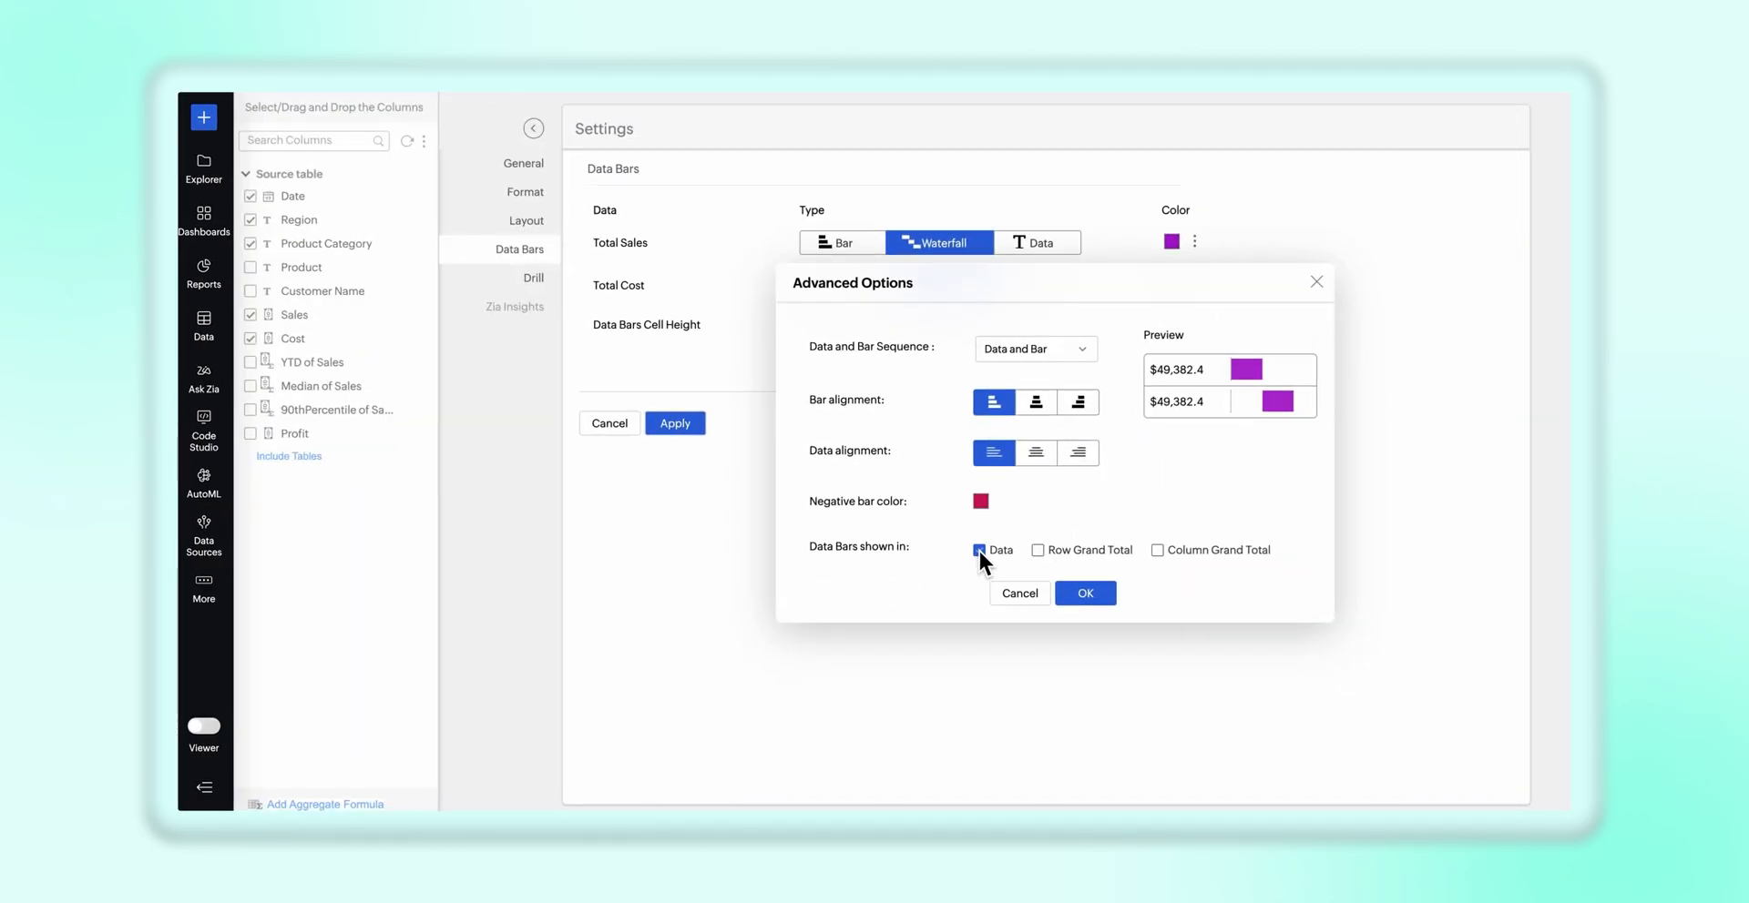
click(1085, 592)
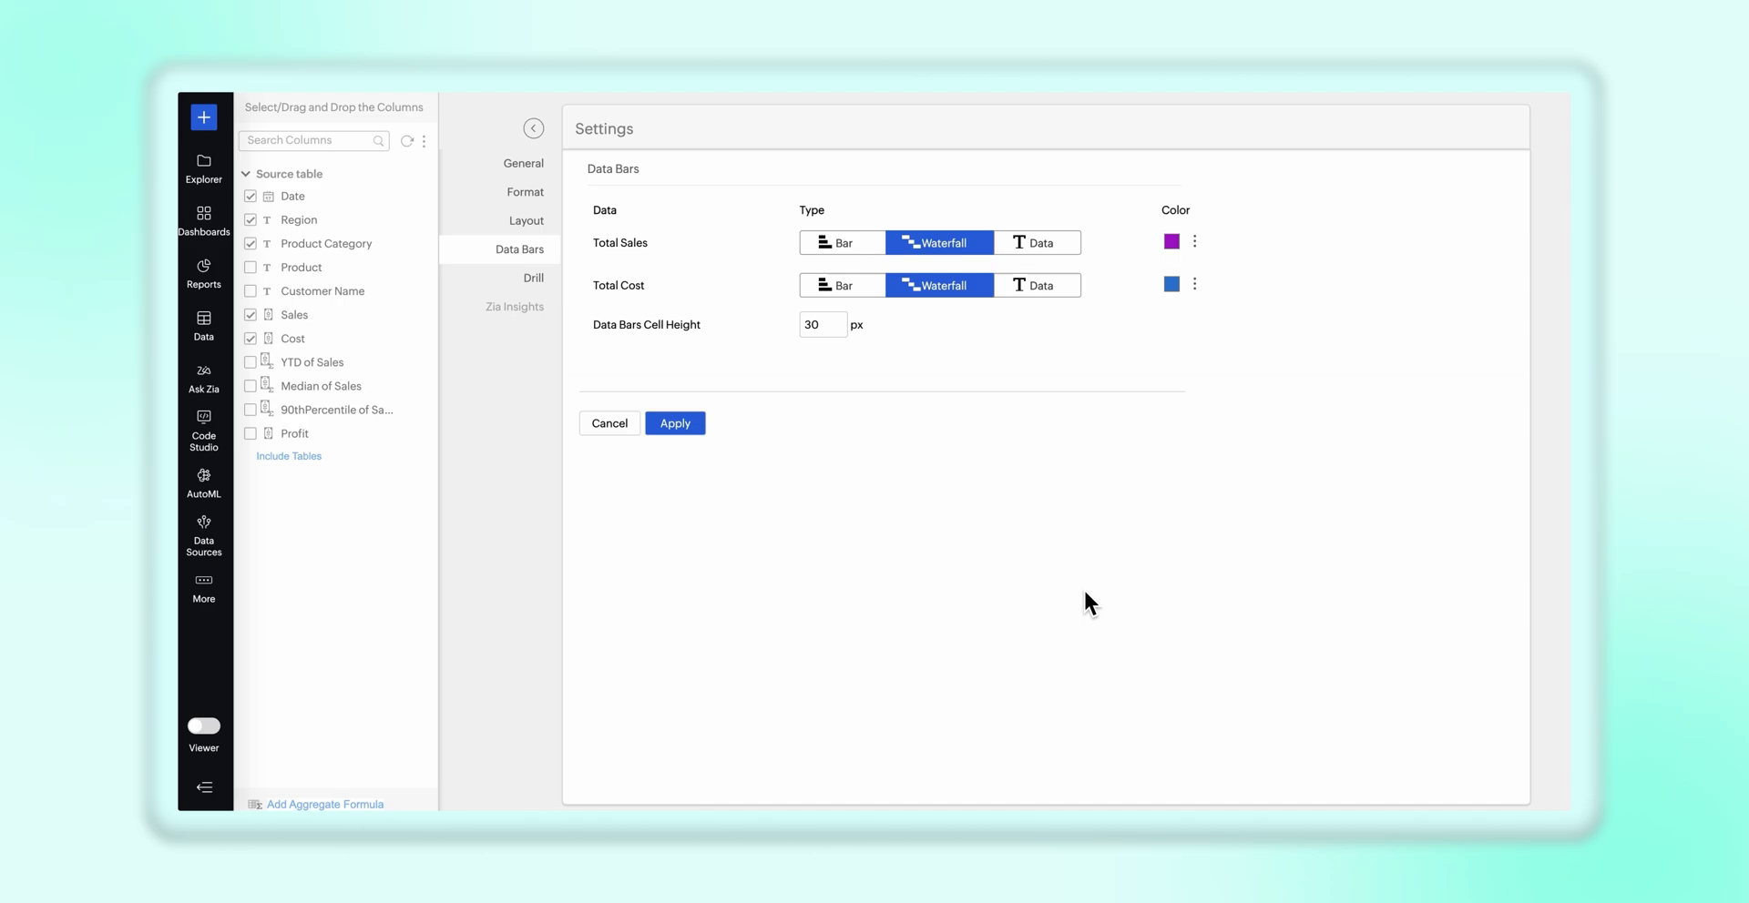
click(681, 423)
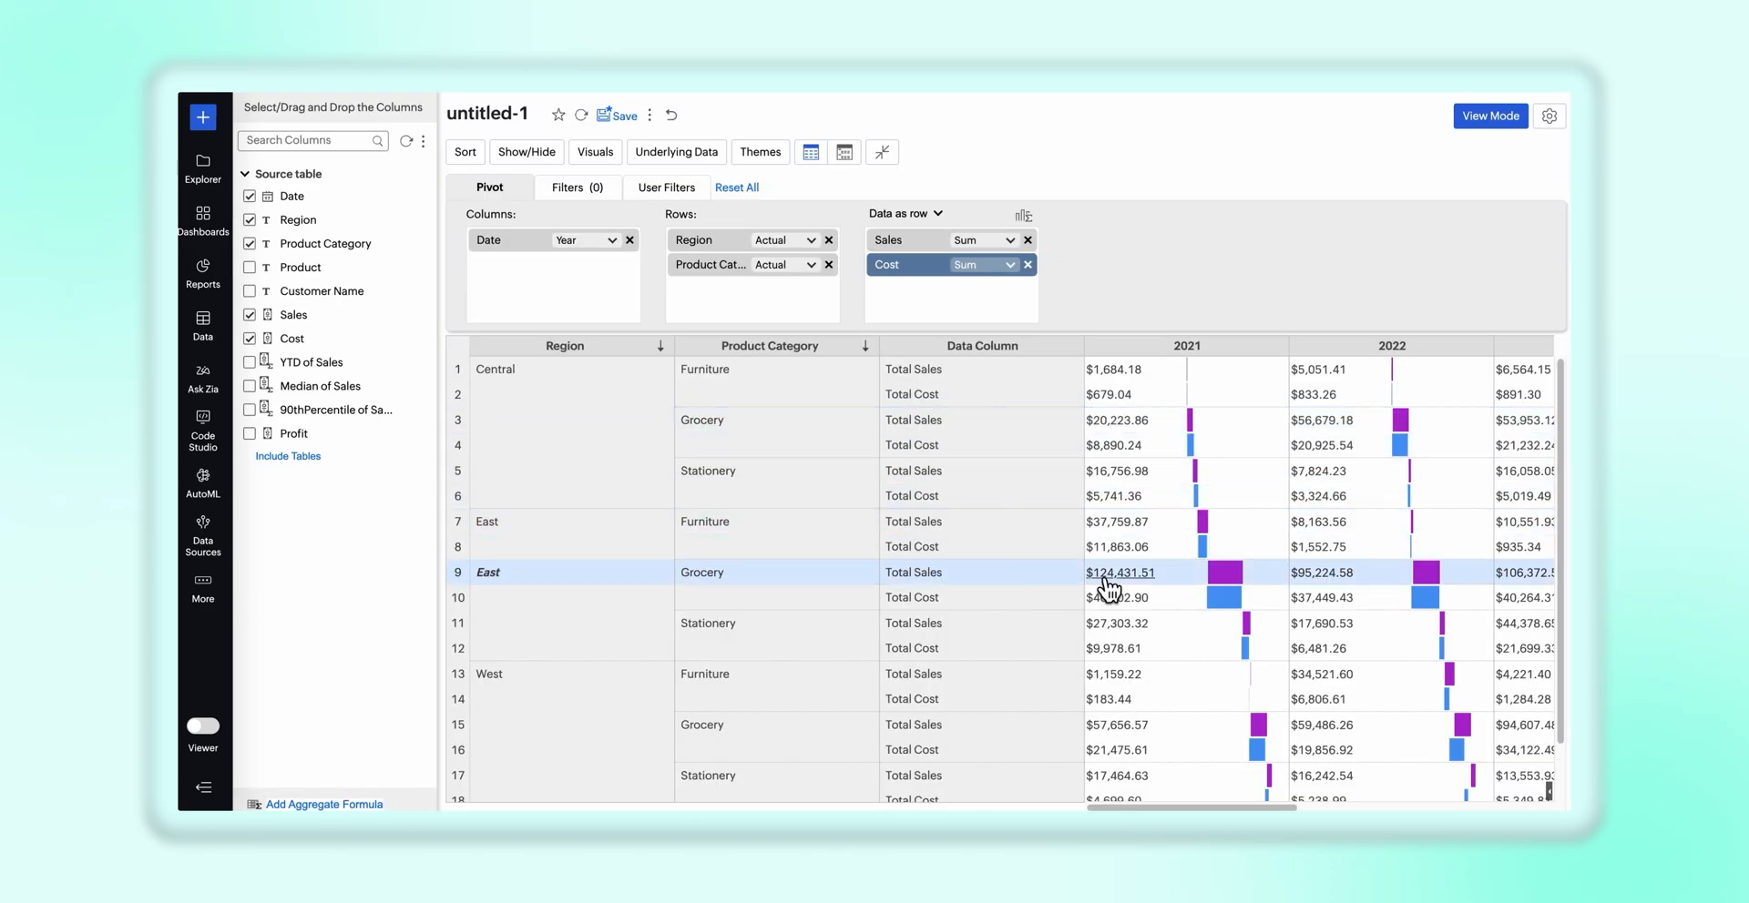
Look over the pivot's data bars and rename the report as "Sales and costs across different regions"
scroll(1099, 576, down, 1)
scroll(1096, 571, right, 6)
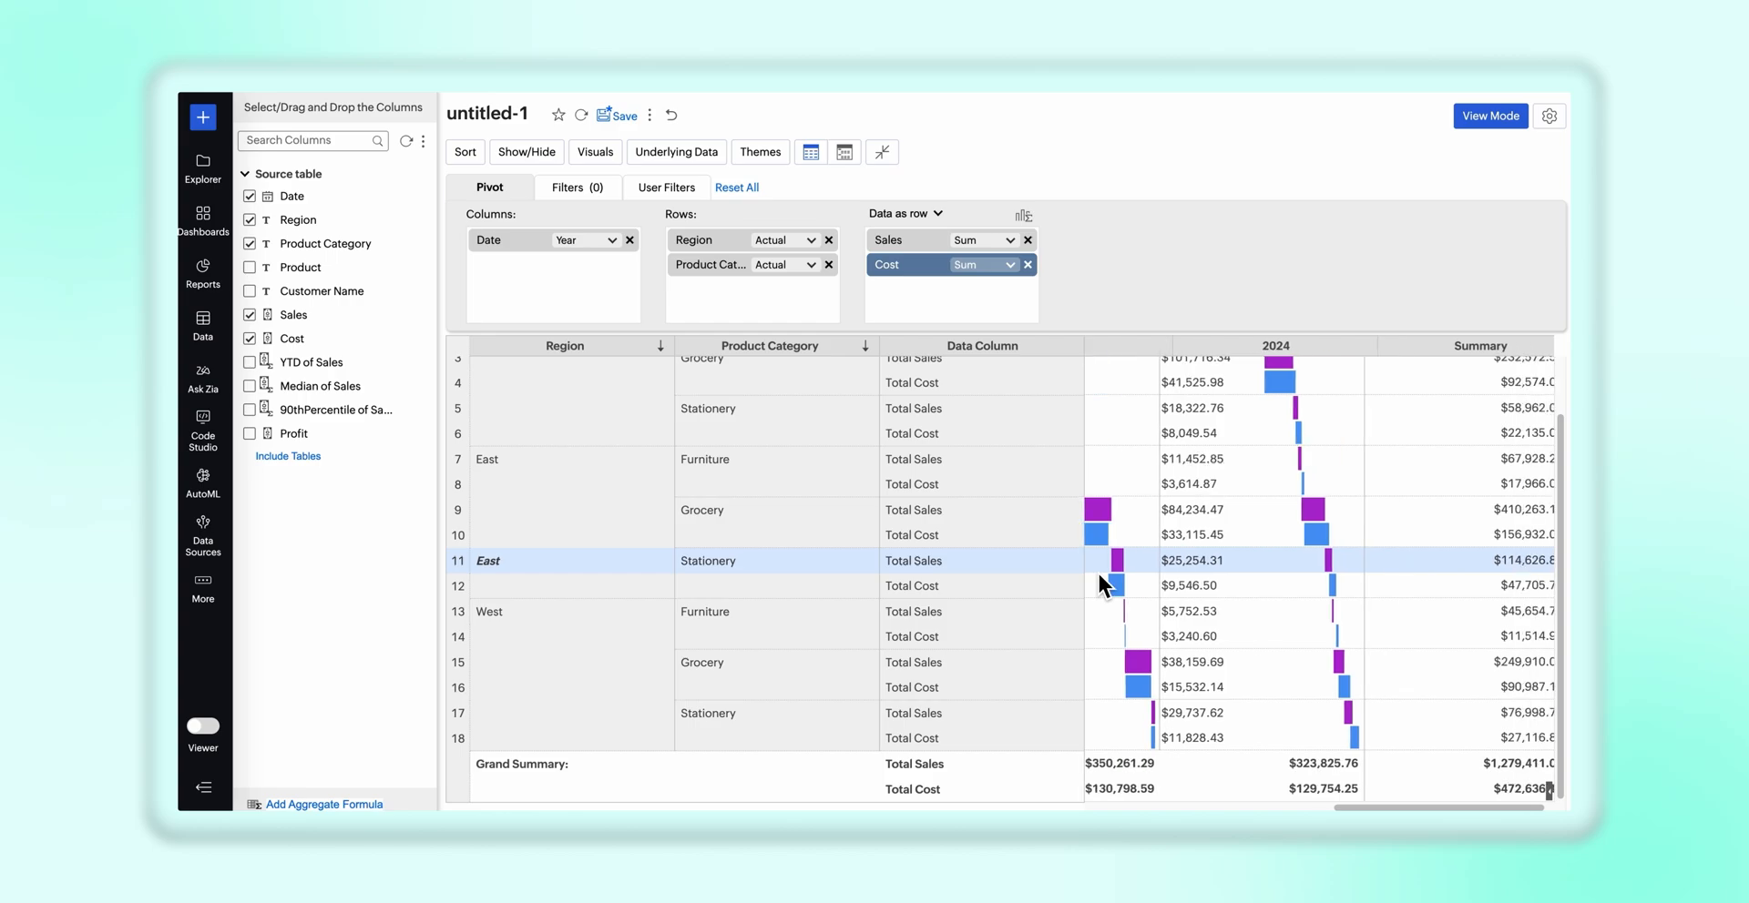
scroll(1098, 573, left, 6)
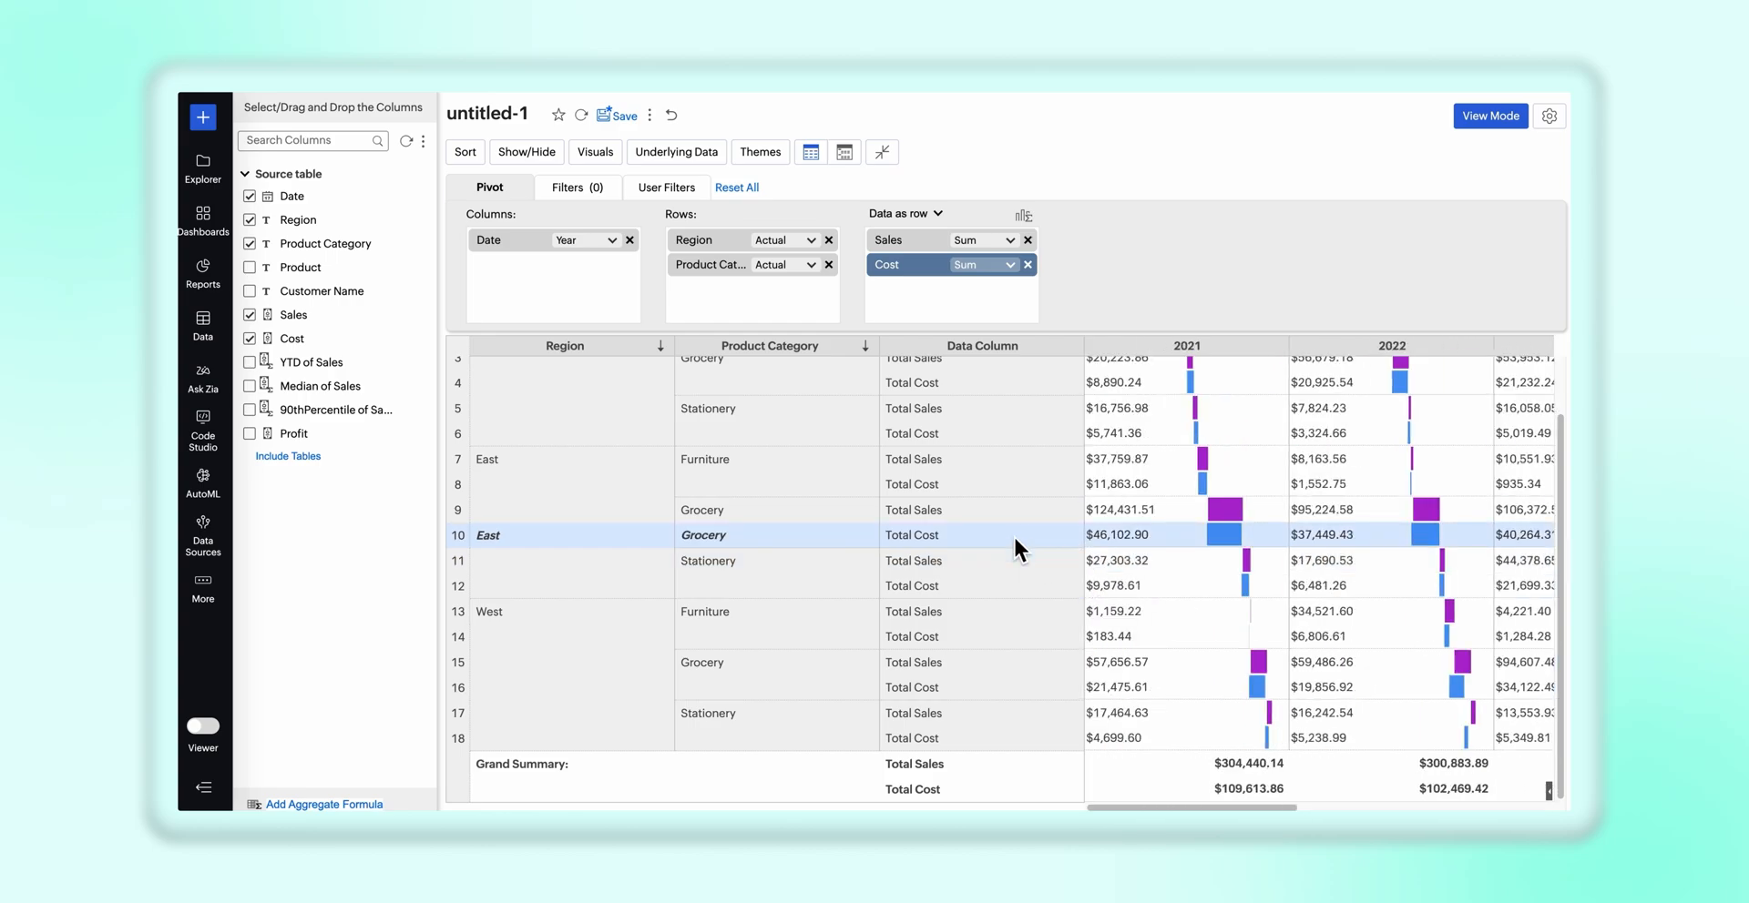
click(532, 112)
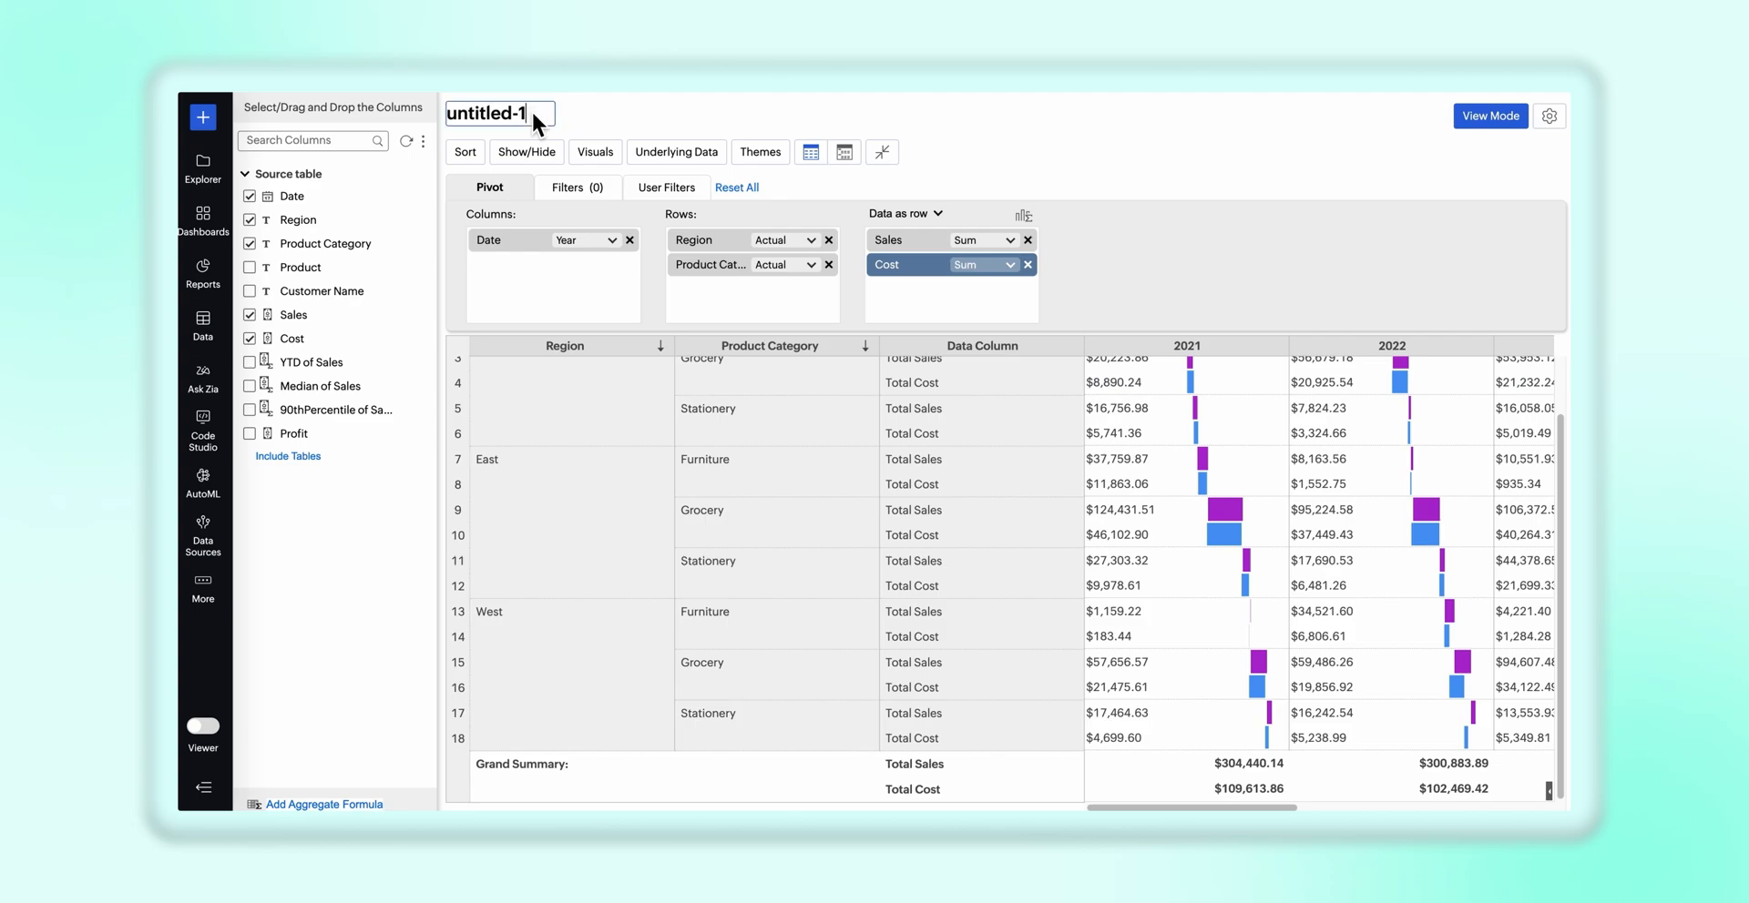
text(Sales and costs across different regions)
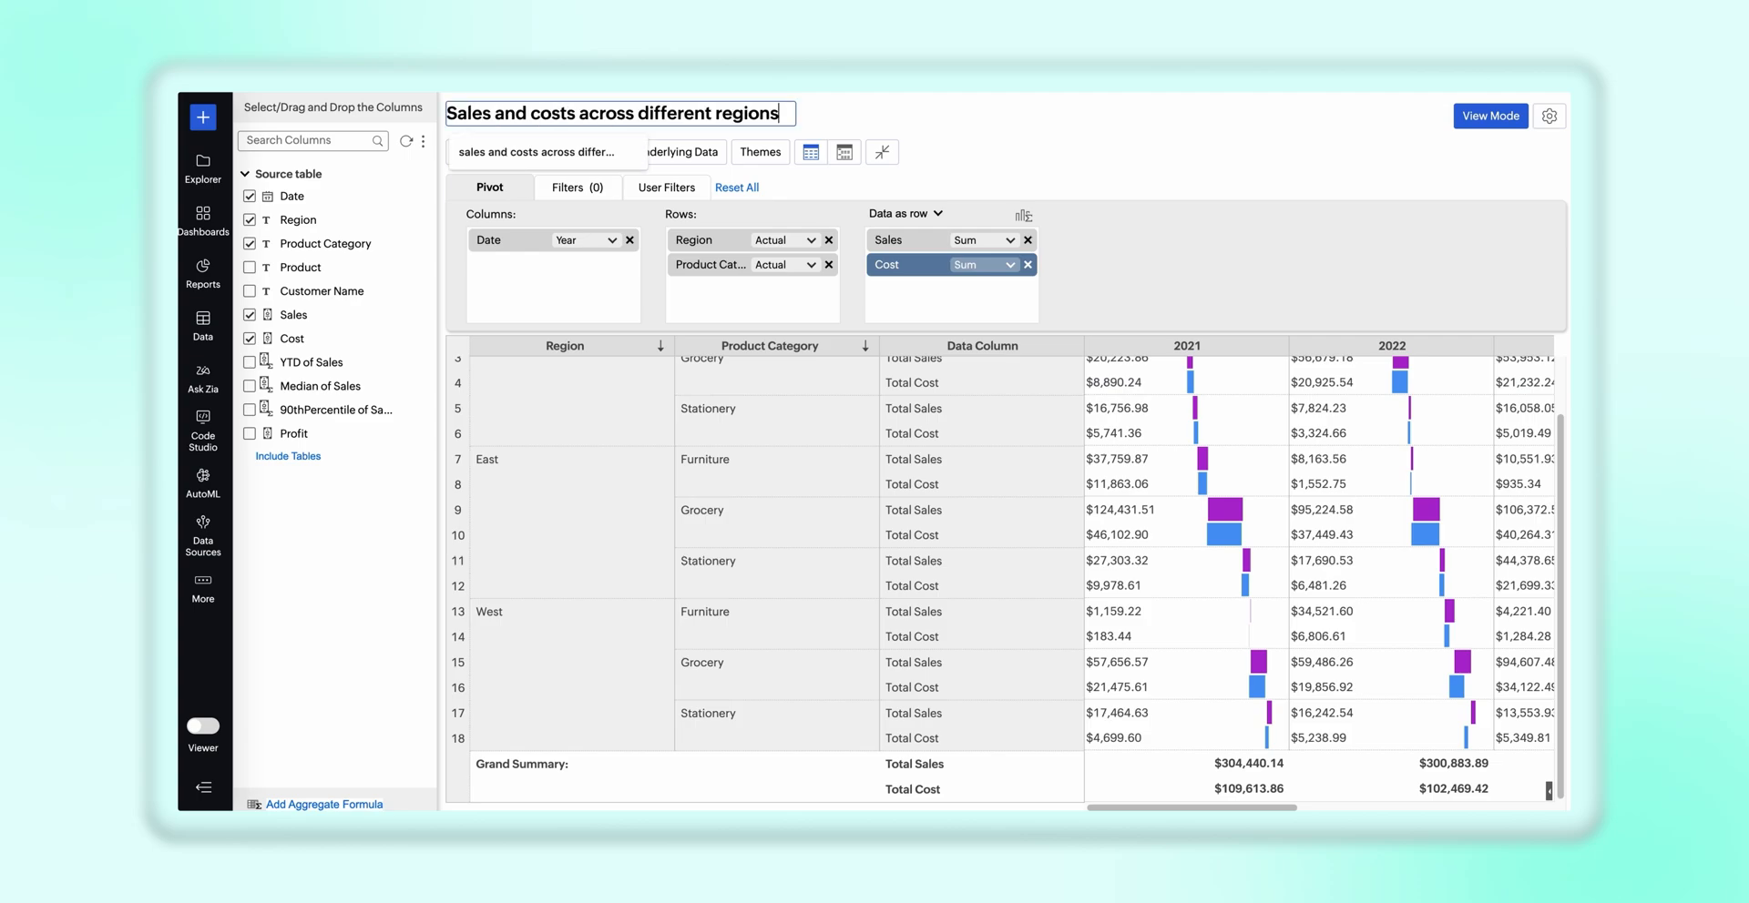
key(Return)
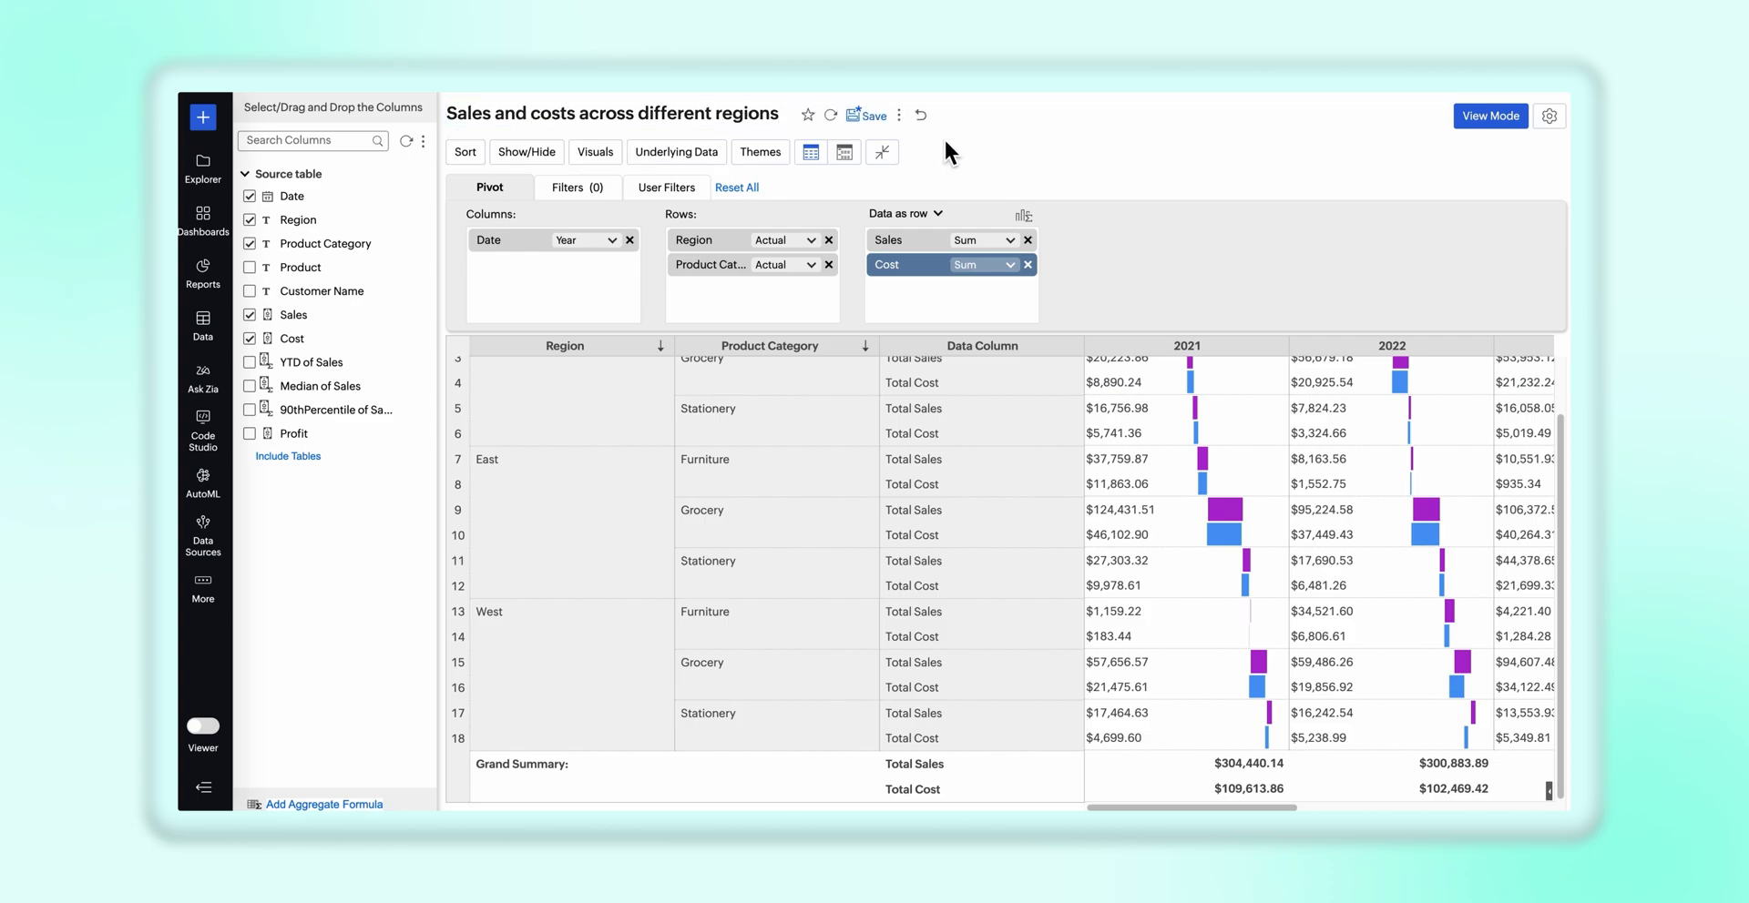
Save the report and switch it to view mode to check the data bars across the years
click(874, 117)
click(1493, 116)
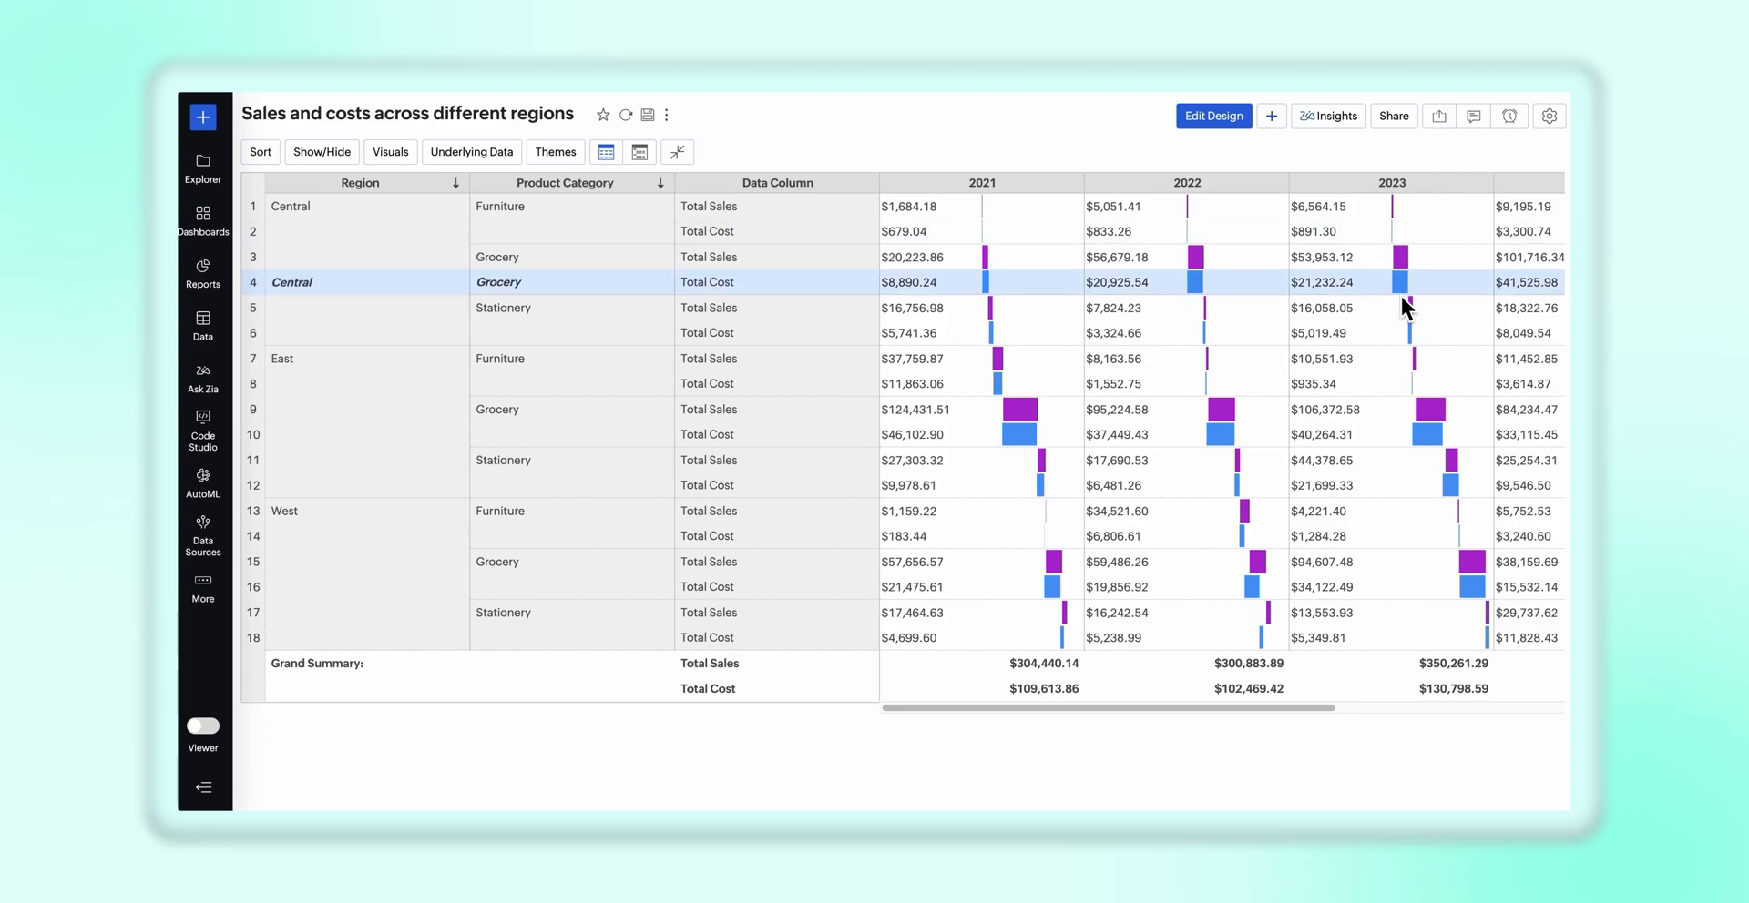
scroll(1400, 294, right, 3)
scroll(1400, 293, left, 3)
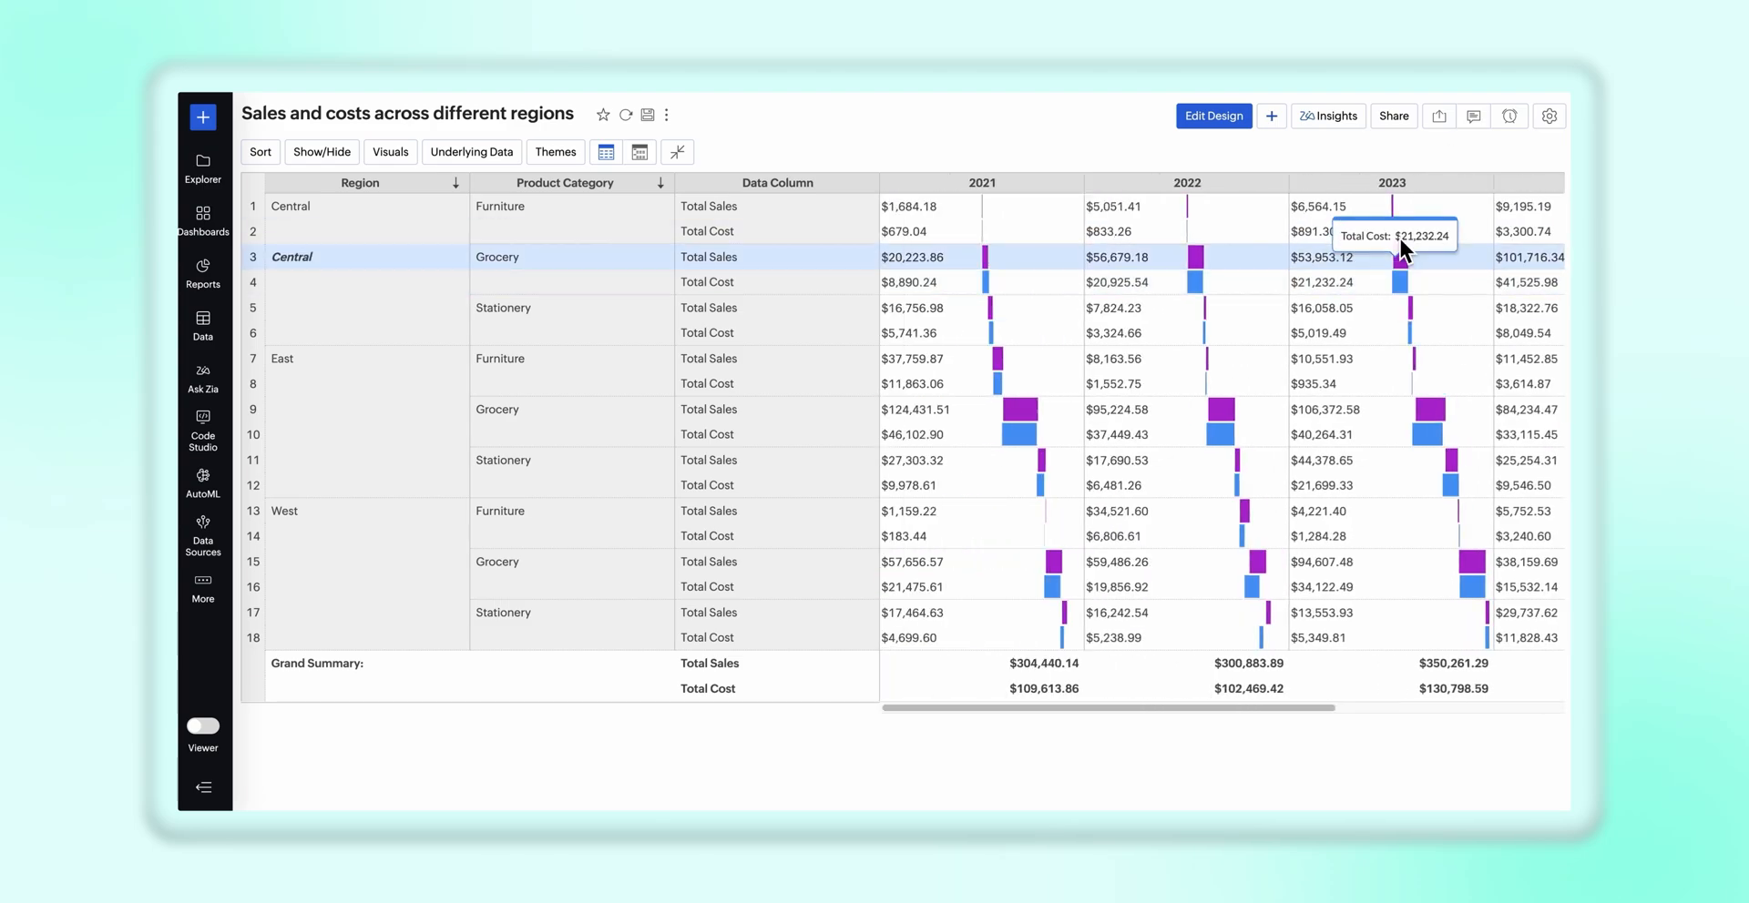
Export the current view as HTML with the default settings and look through the exported pivot
click(1393, 116)
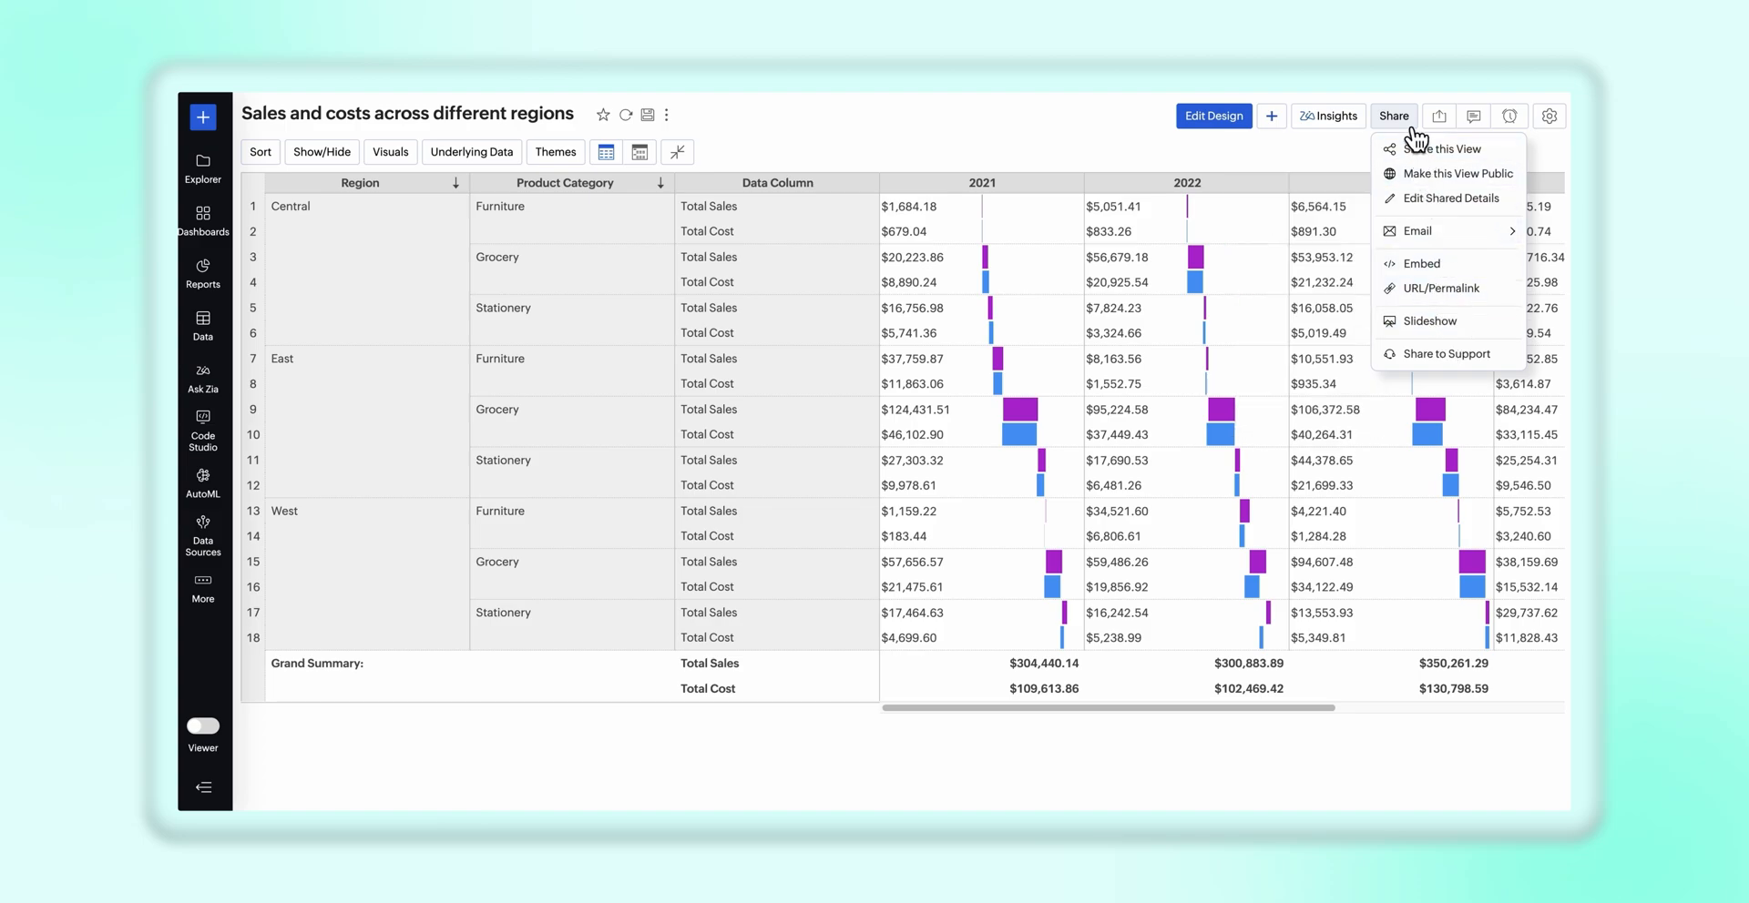
click(1447, 124)
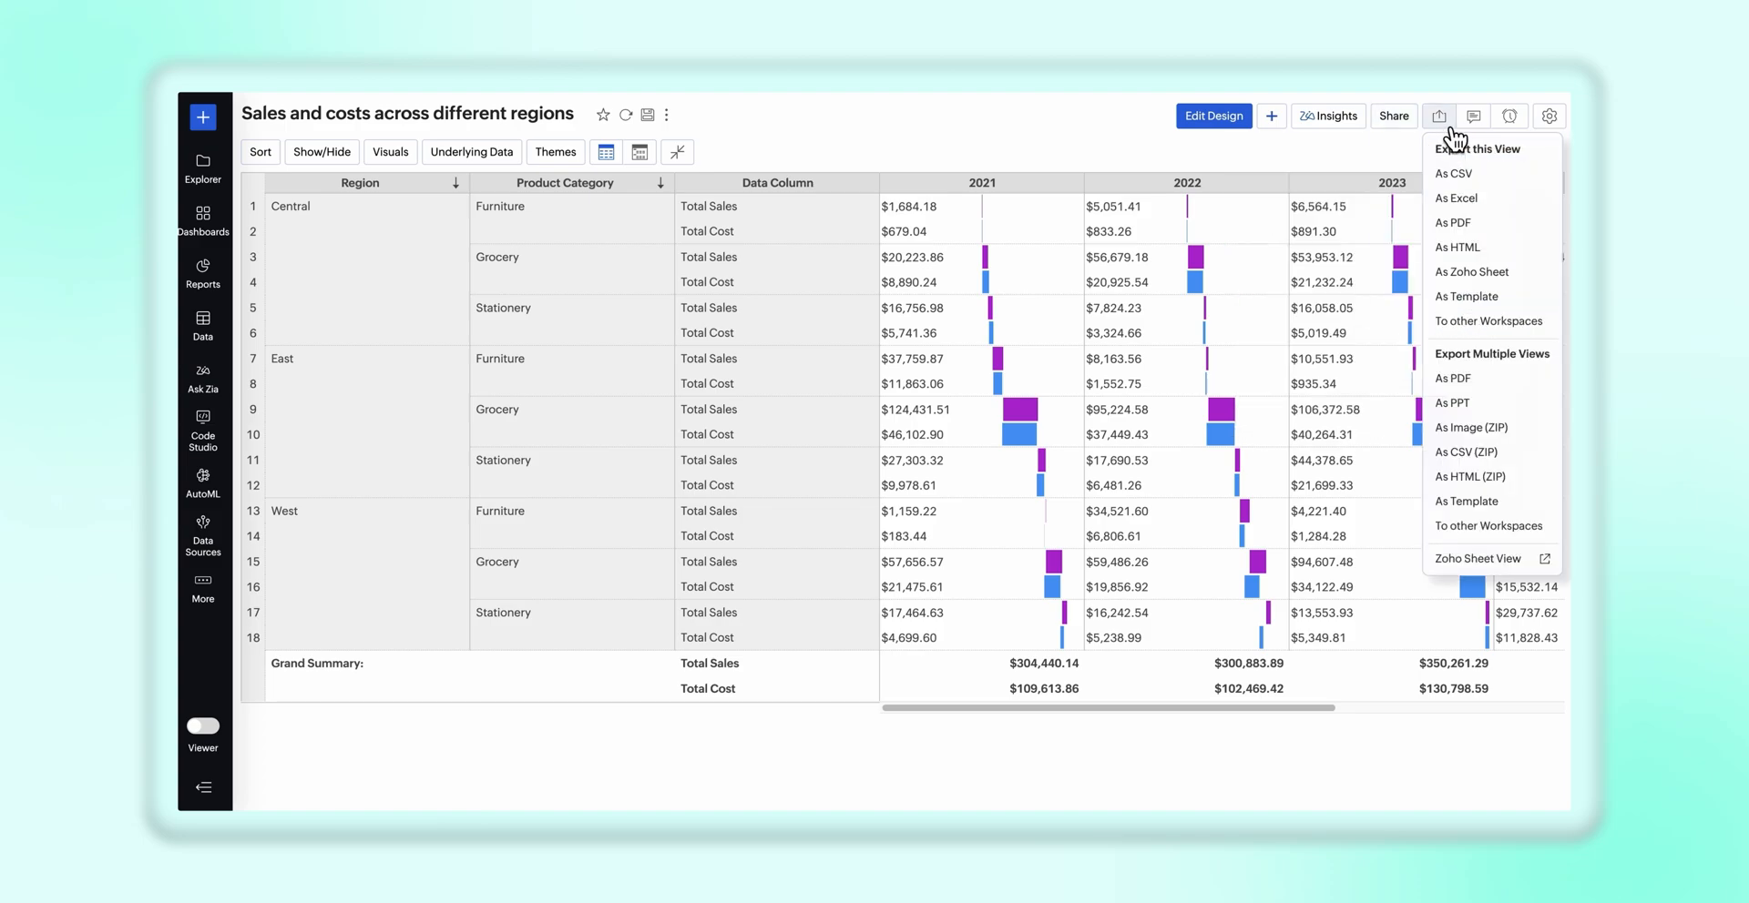
click(1510, 247)
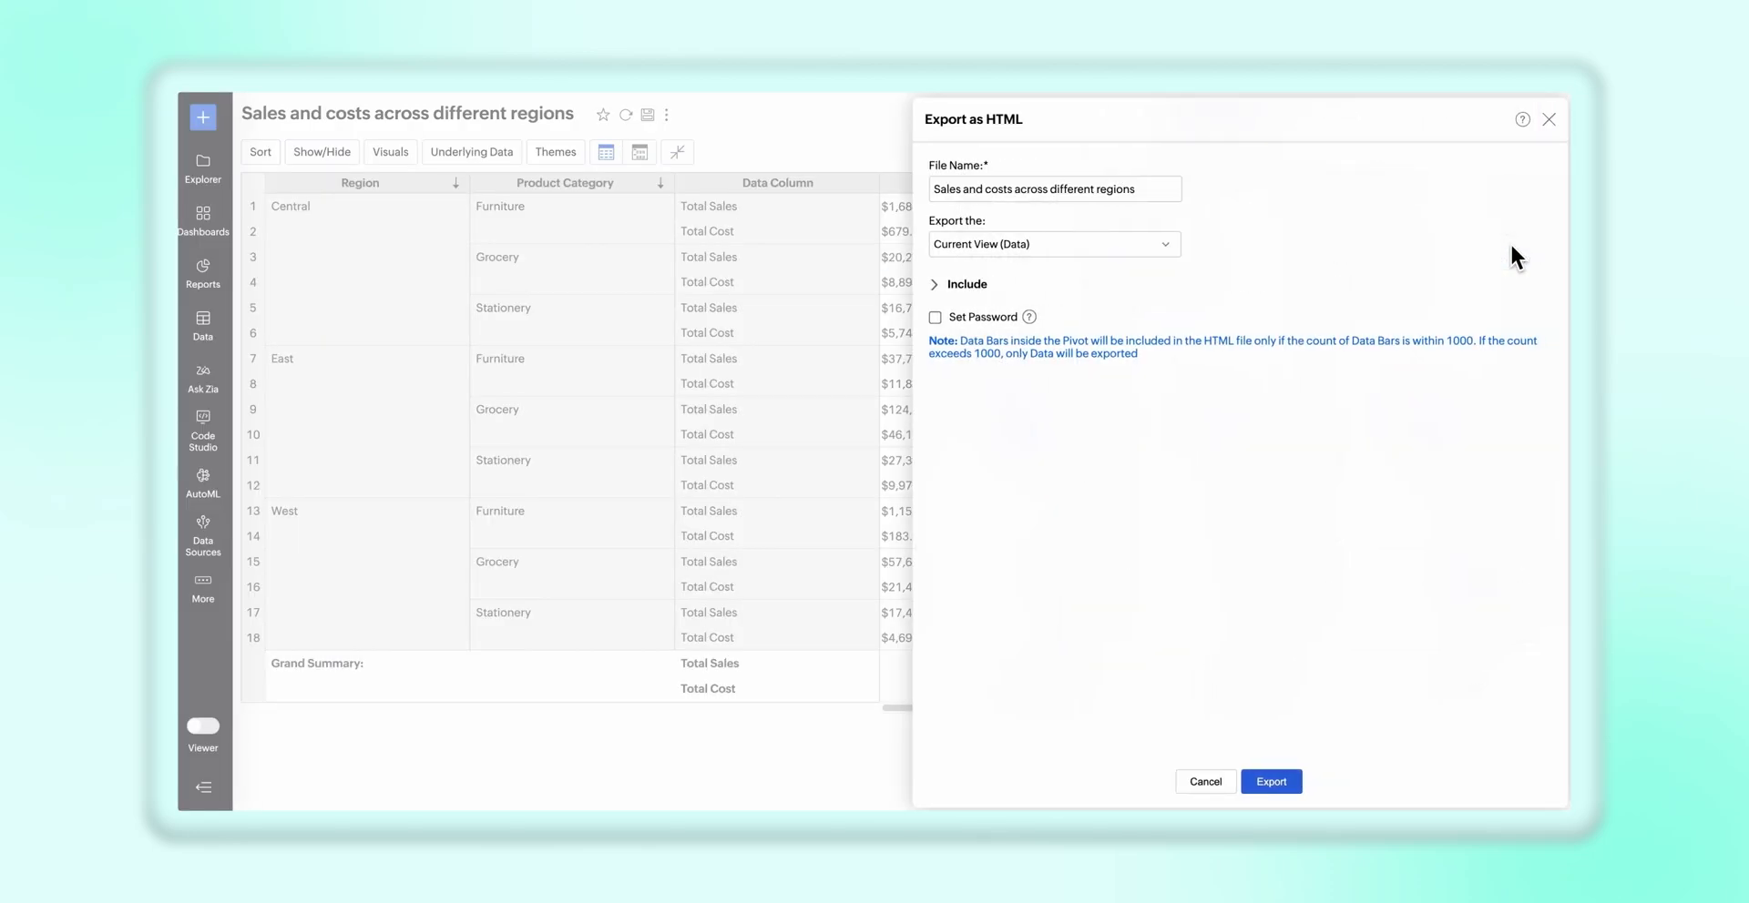
click(1264, 771)
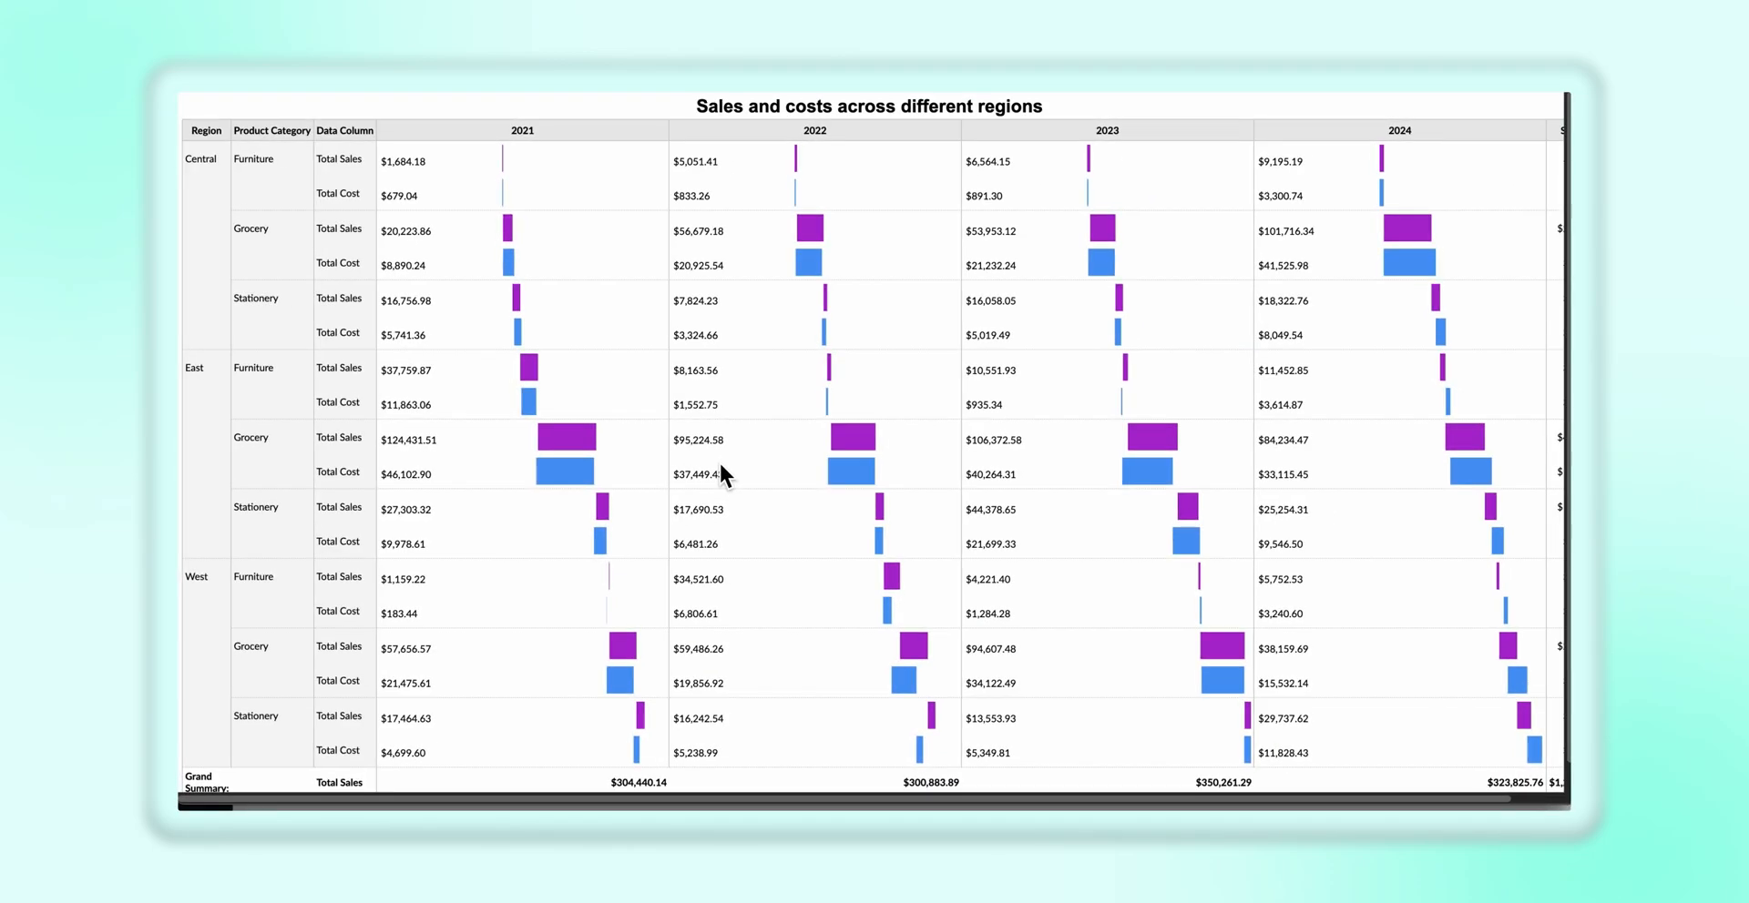
scroll(718, 461, down, 1)
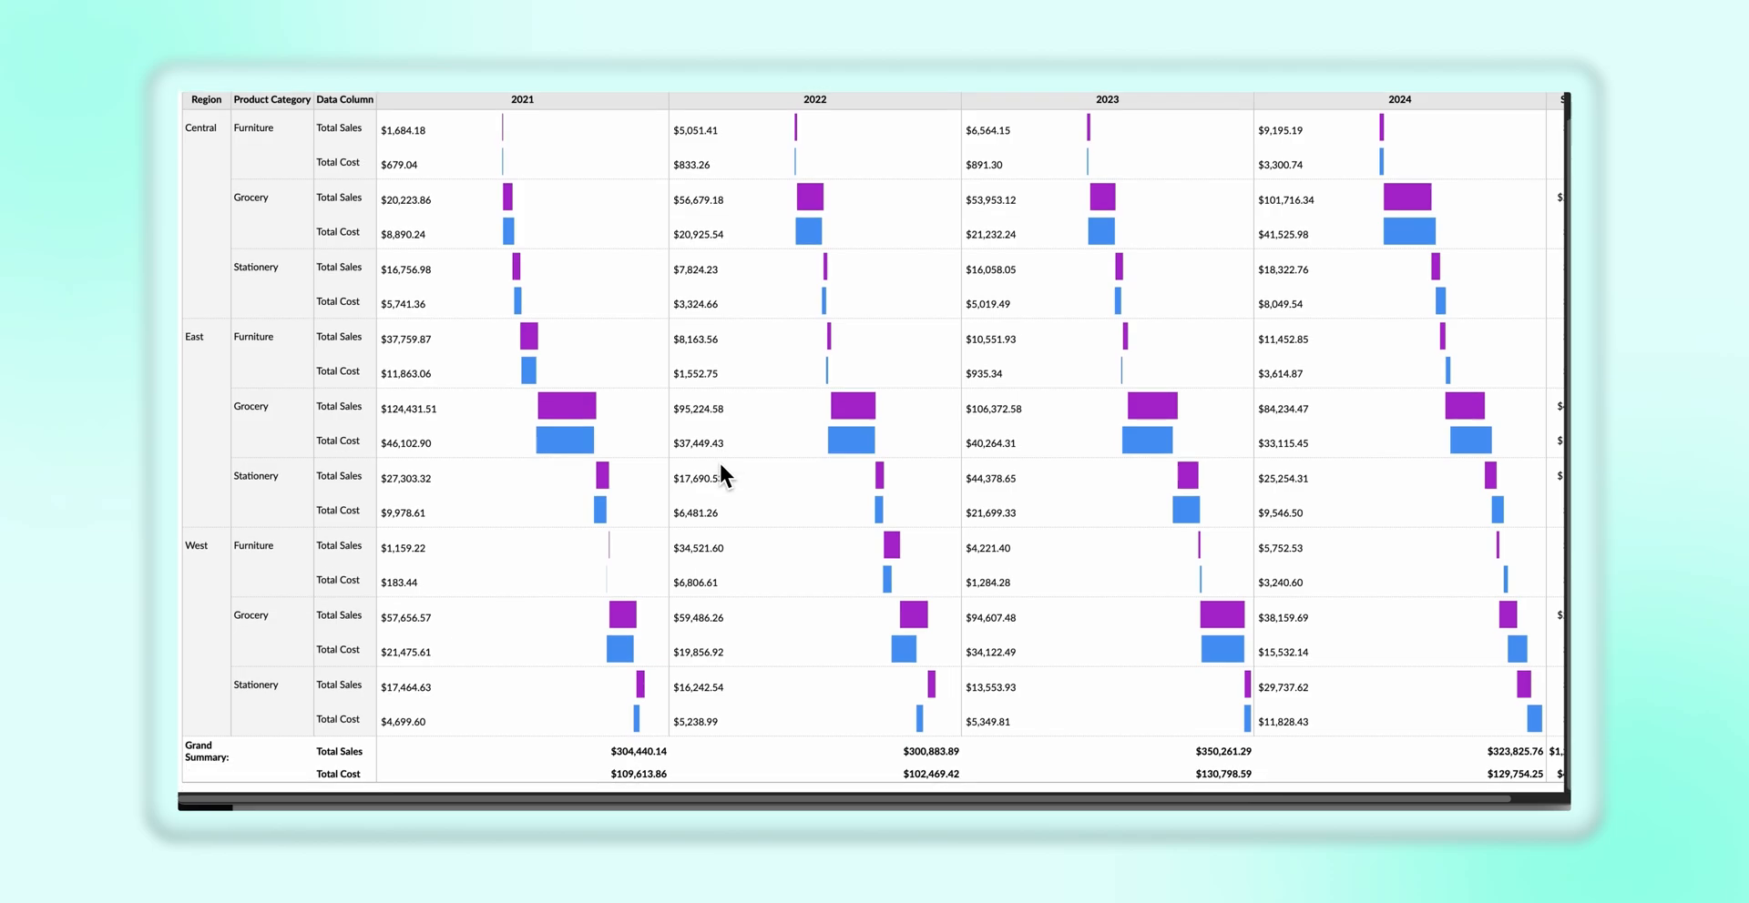
scroll(718, 461, right, 2)
scroll(718, 461, up, 1)
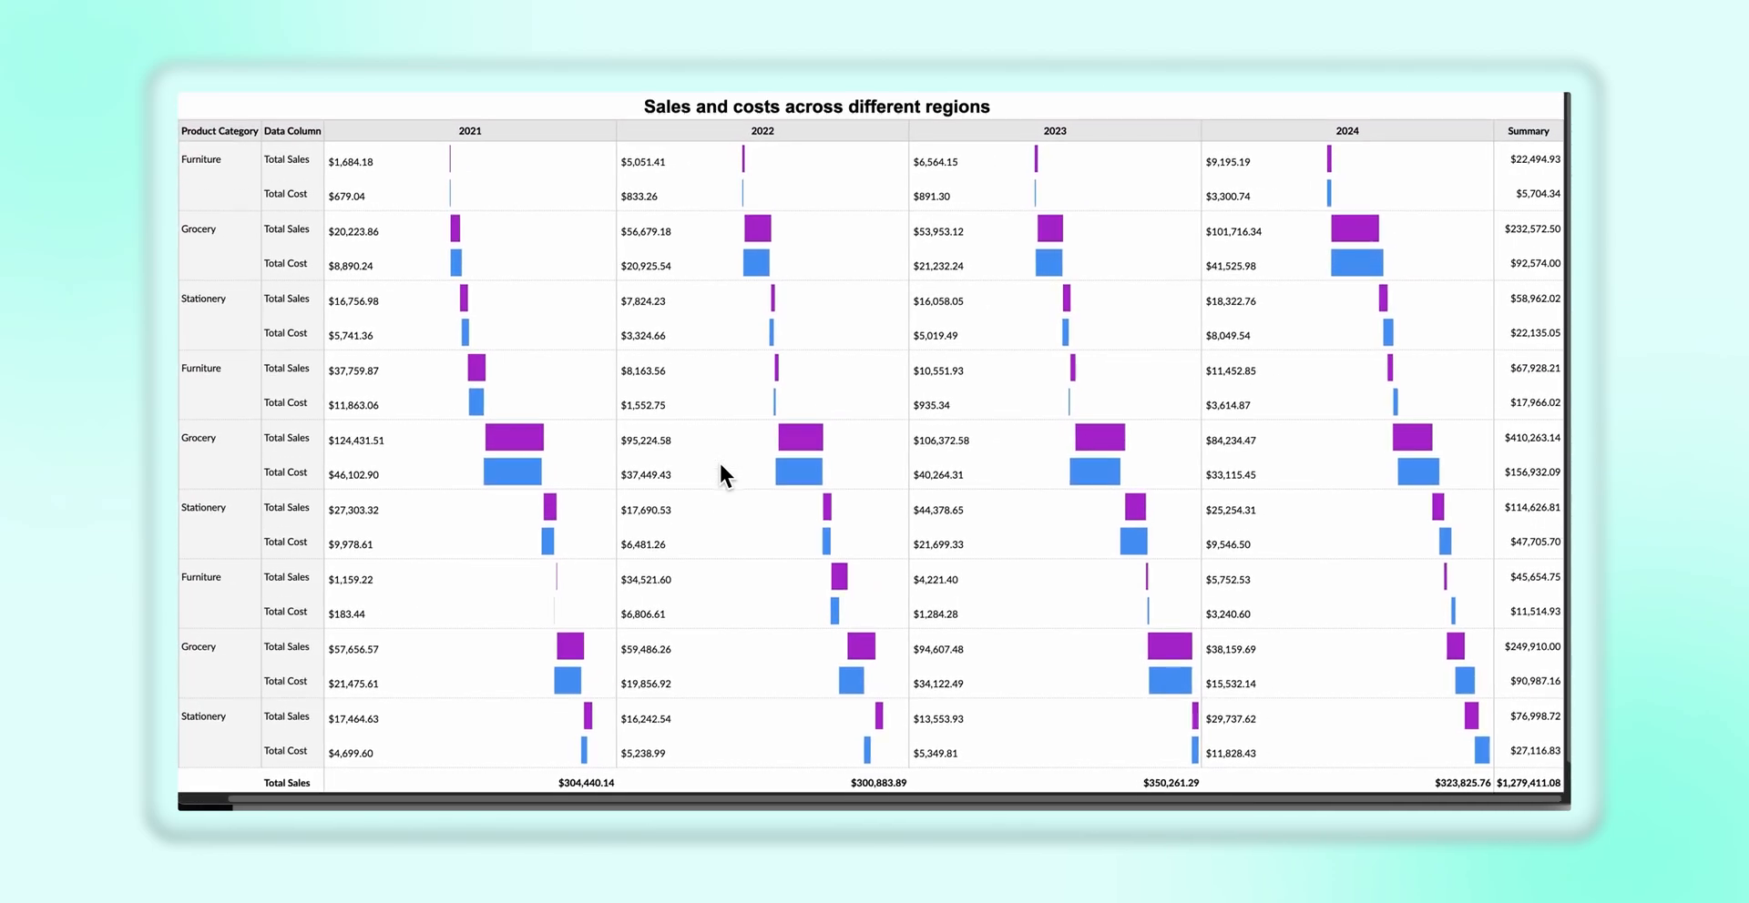